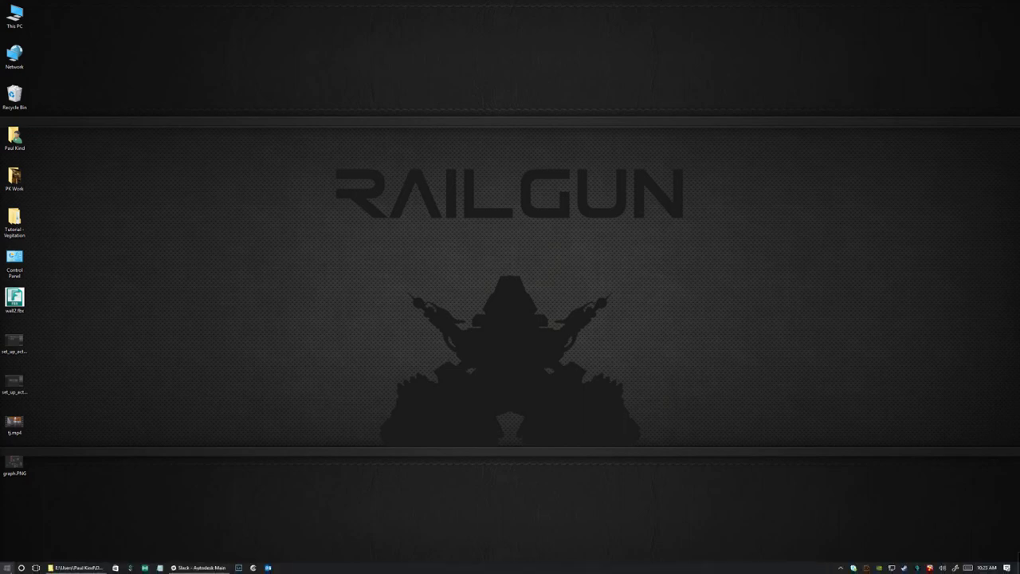
Launch Stingray and start a new project from the Basic template
key(super)
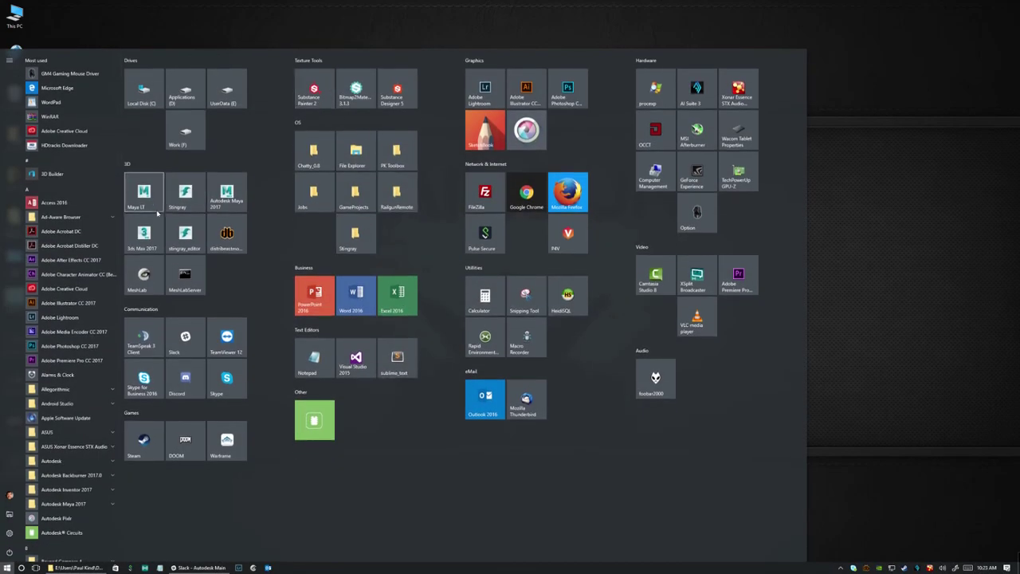
click(185, 195)
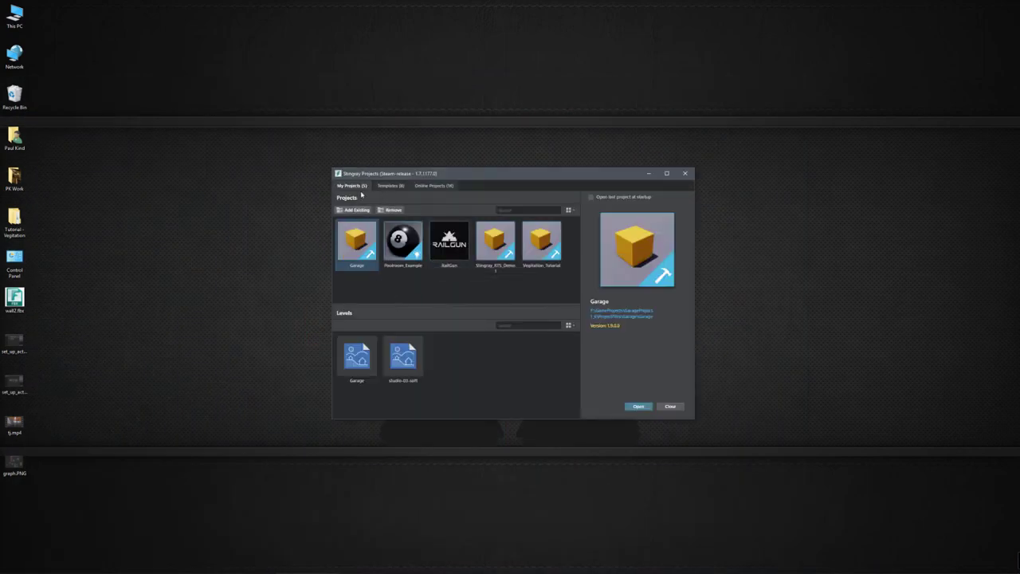
click(388, 185)
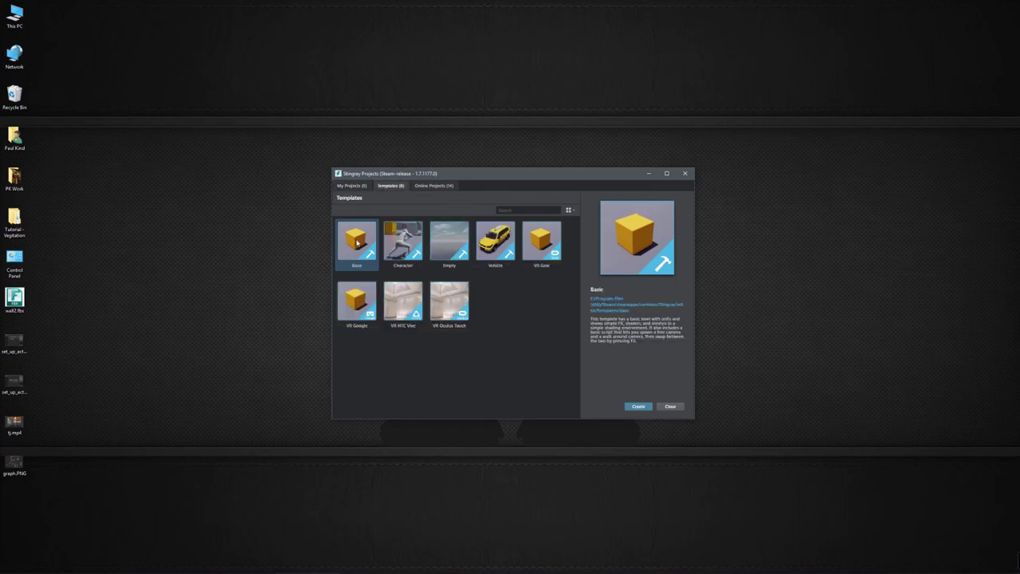
click(637, 408)
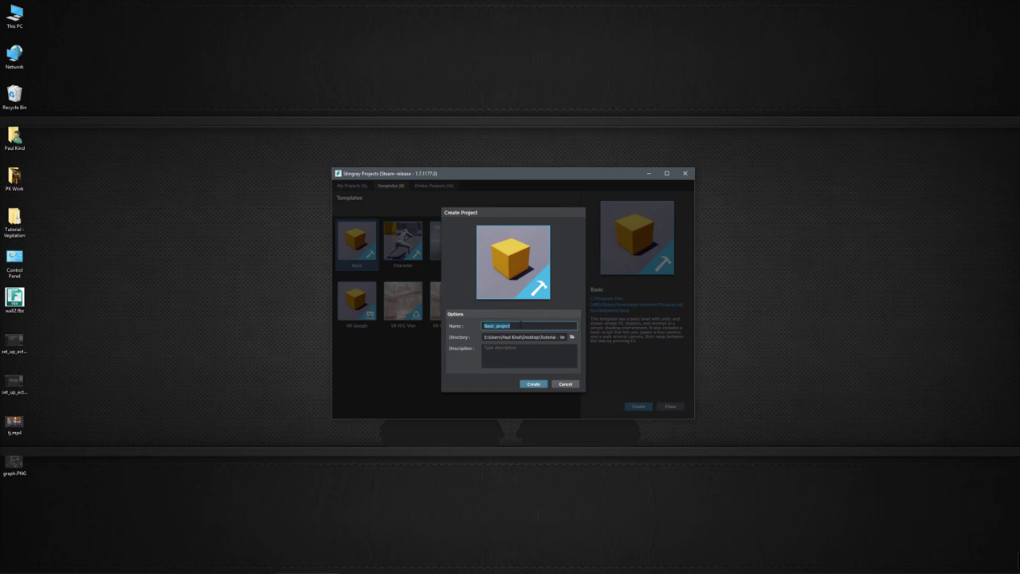
Name the project Tutorial_Vegitation, set its directory to the Vegitation_Tutorial_Project folder, and create it
text(Te)
text(torial_Vegitation)
click(533, 385)
click(570, 337)
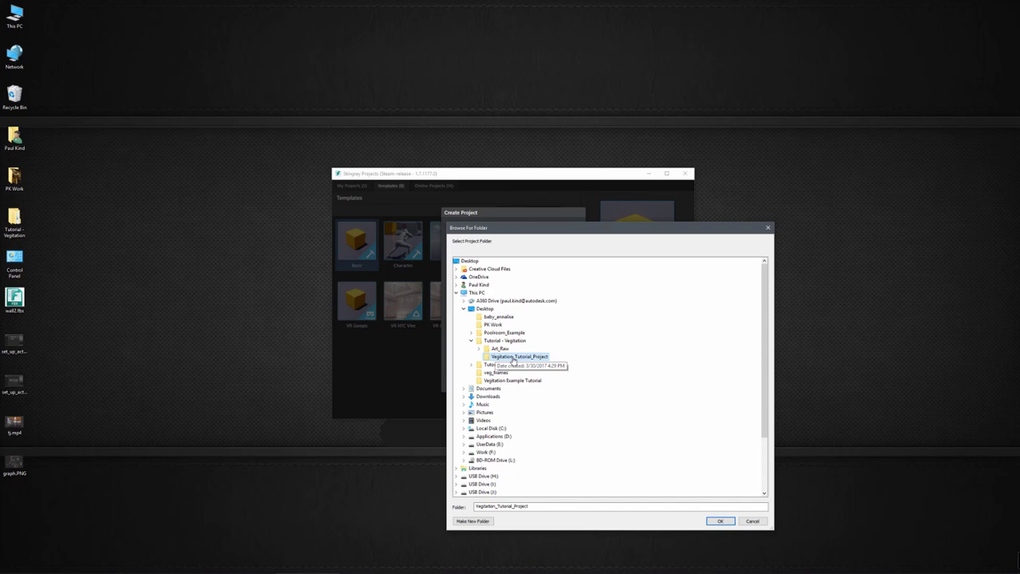
click(720, 520)
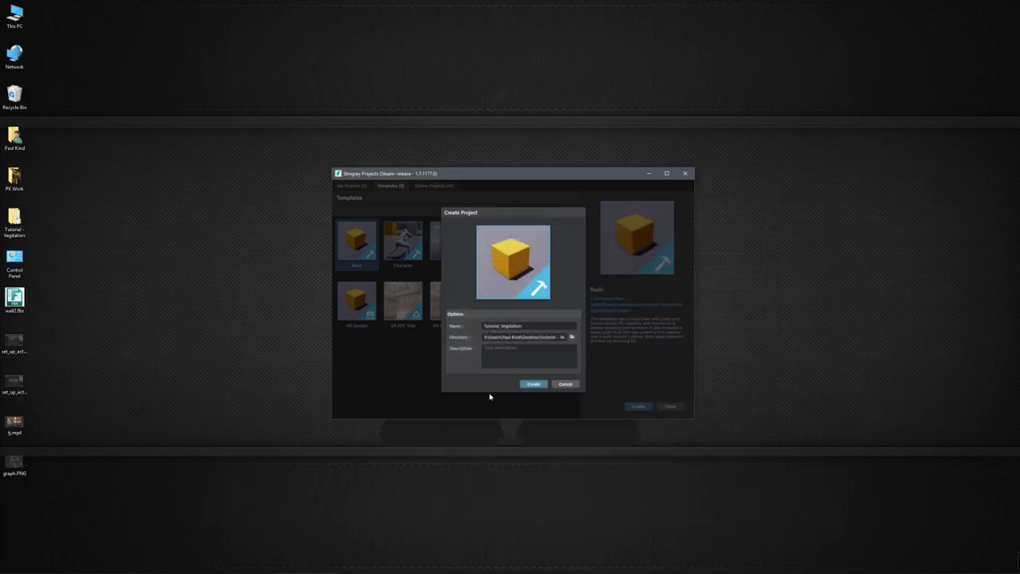
click(534, 384)
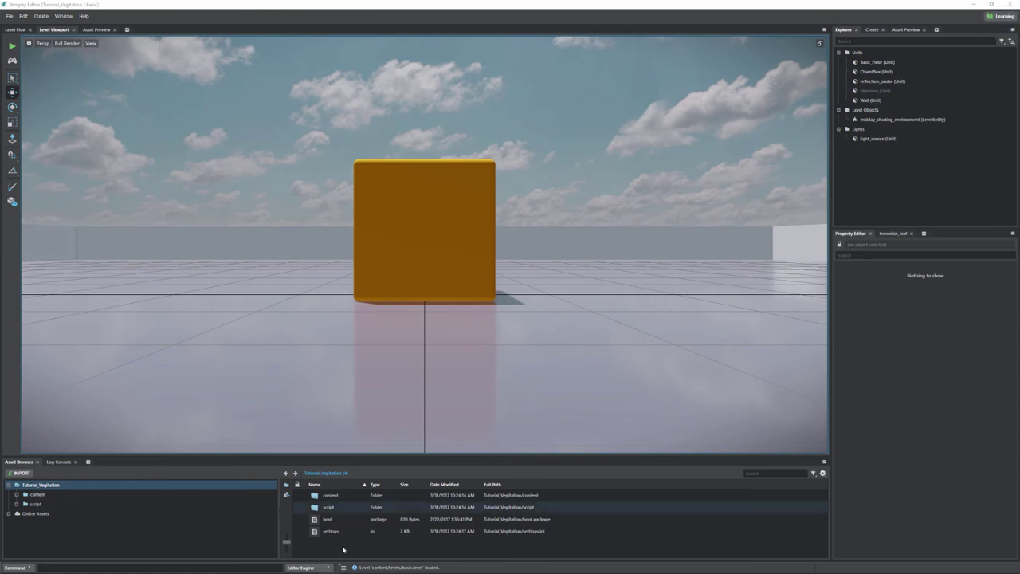
Create a directory named Large_Elm_Tree inside the project's content/models folder
click(330, 497)
double_click(329, 497)
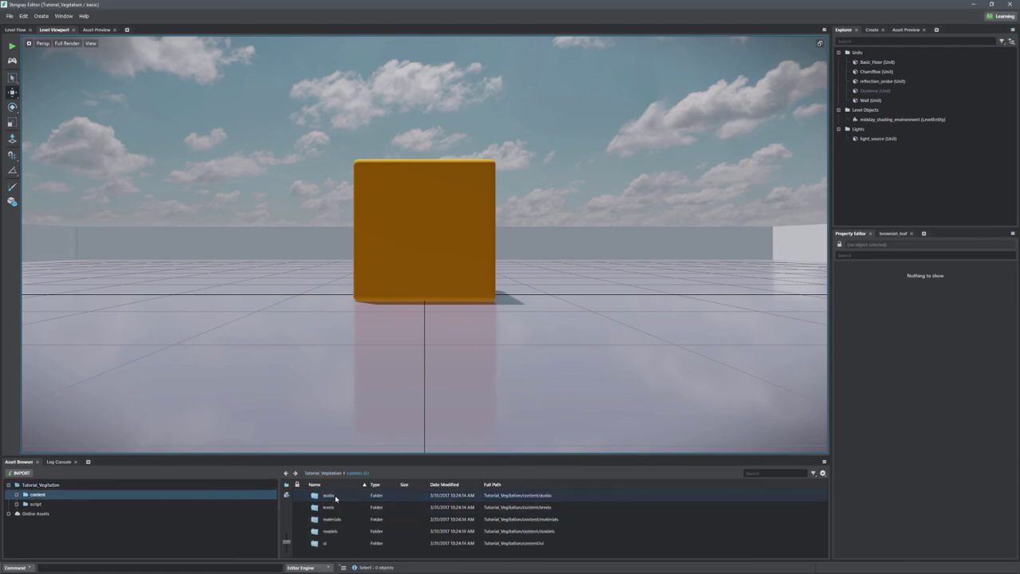
double_click(327, 532)
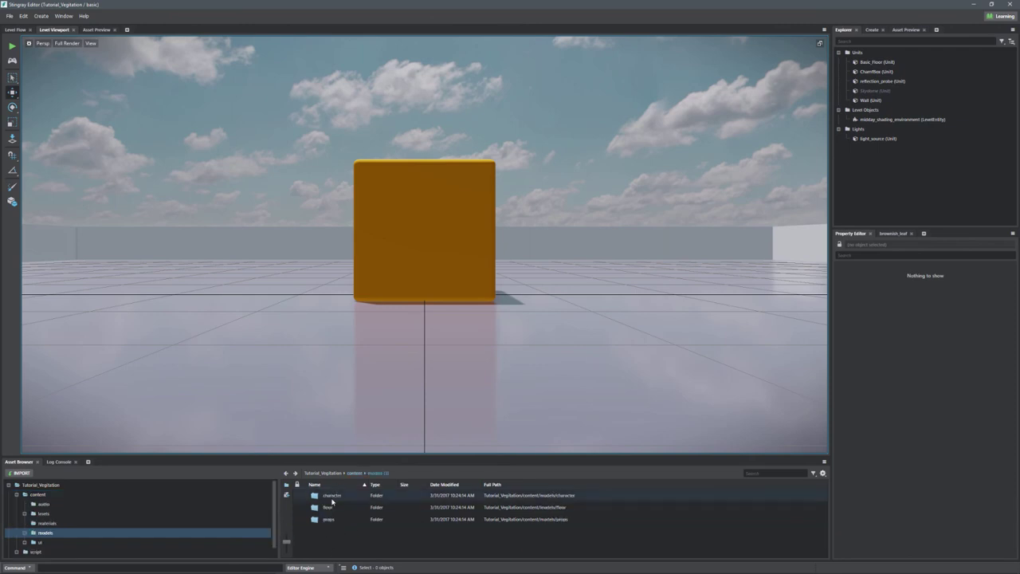
right_click(352, 532)
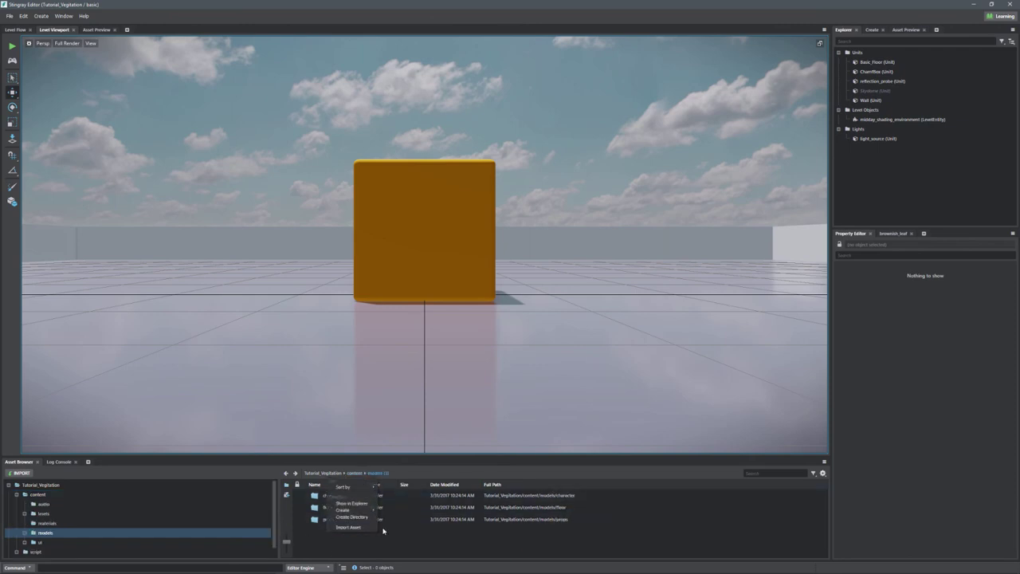
mouse_move(348, 512)
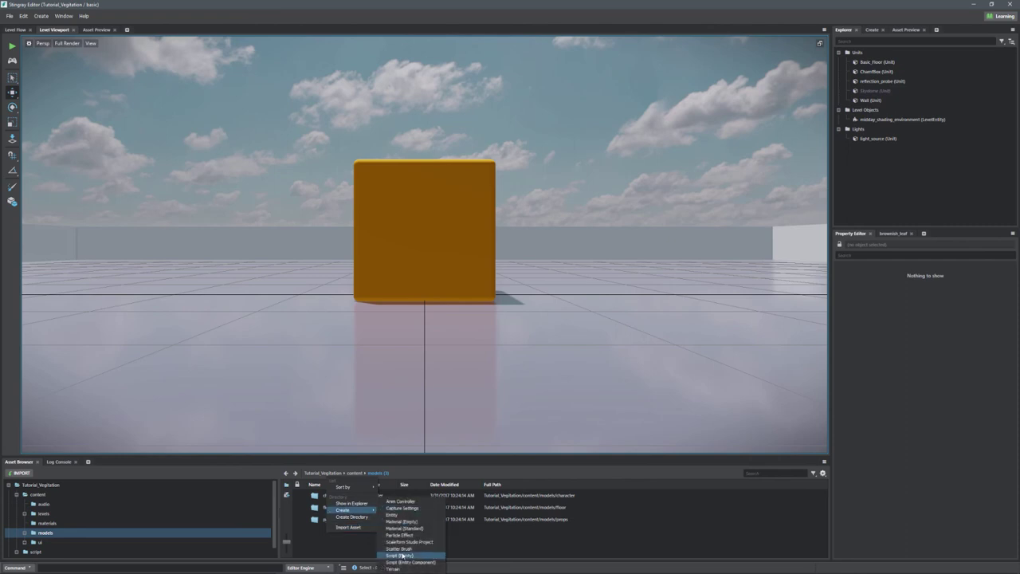
click(352, 517)
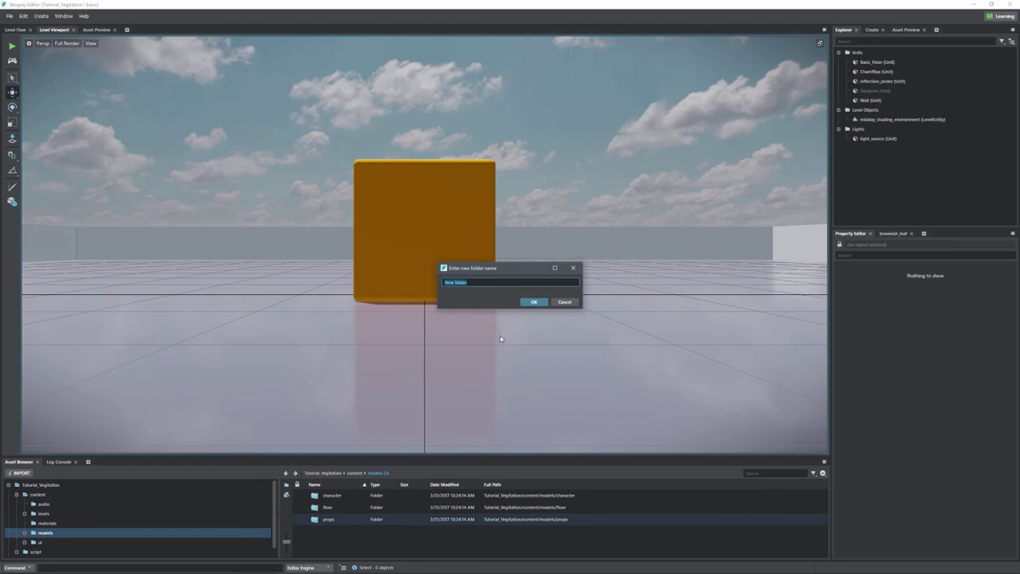
text(Le)
text(n)
text(ge_Elm_Tree)
key(Return)
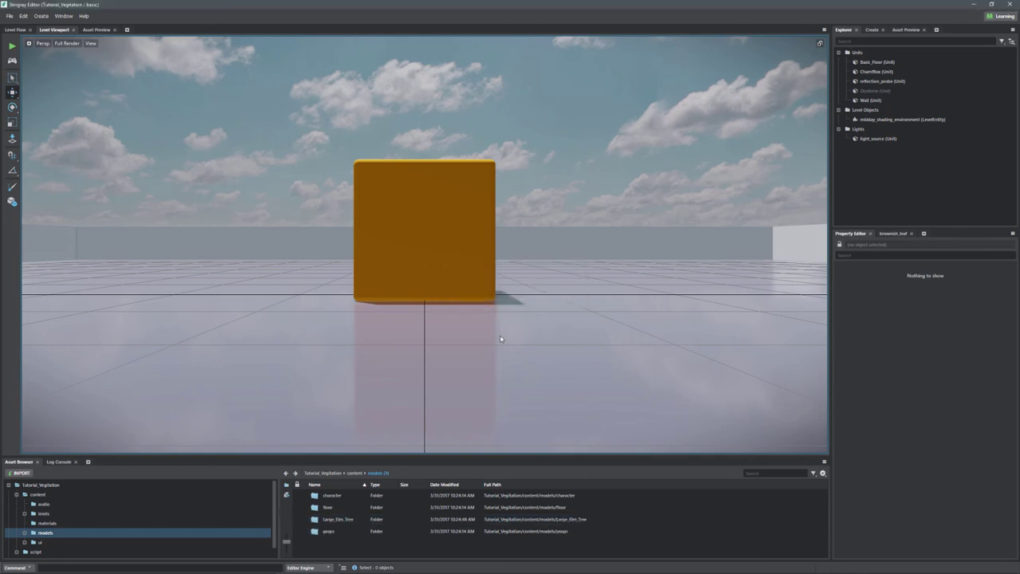
Import large_elm_tree.fbx from the Art_Raw/GameReady folder into the Large_Elm_Tree directory with the default FBX options
double_click(338, 519)
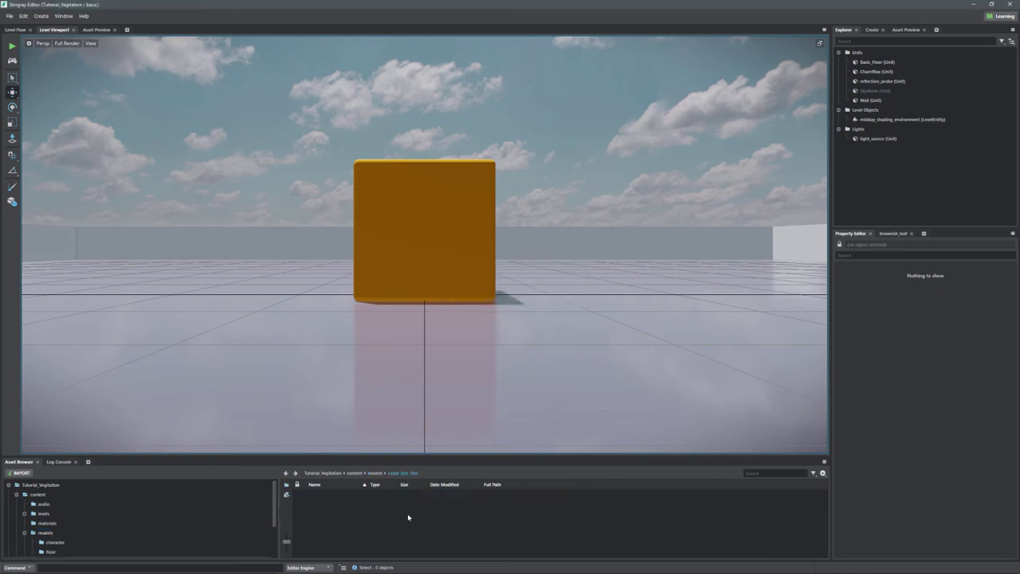
click(24, 472)
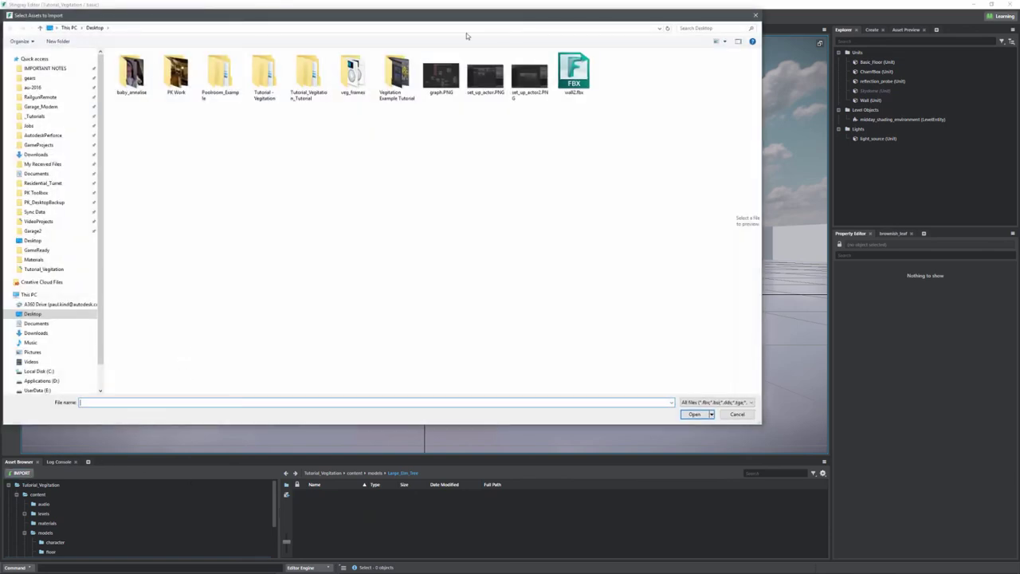
double_click(264, 76)
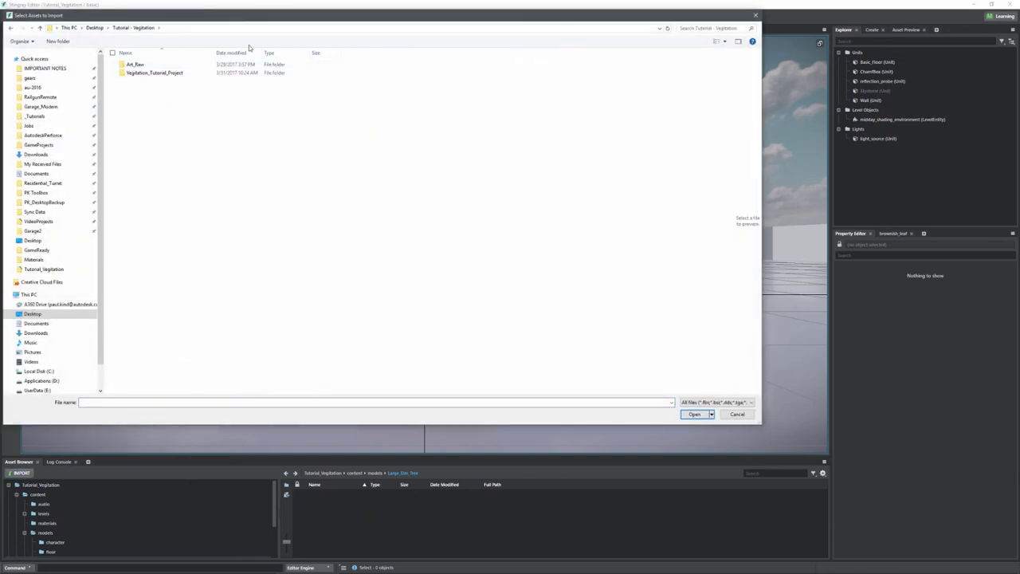
double_click(133, 65)
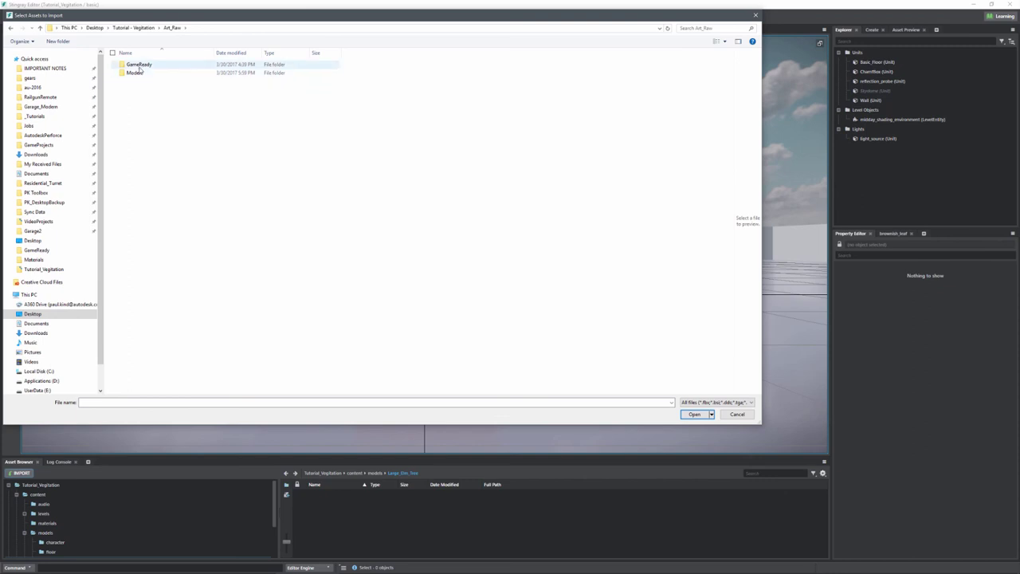
double_click(134, 65)
click(140, 76)
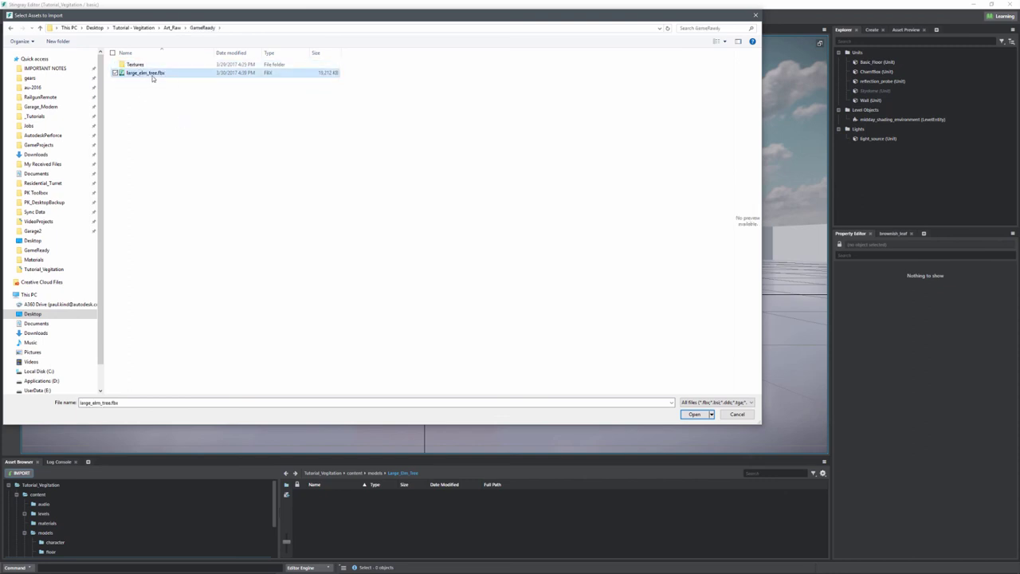
click(694, 414)
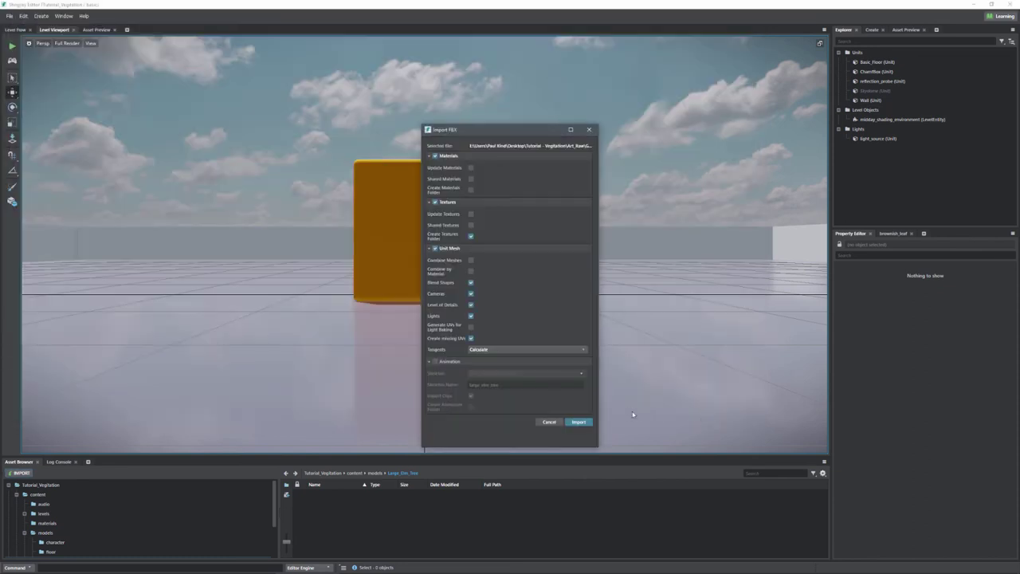
click(578, 422)
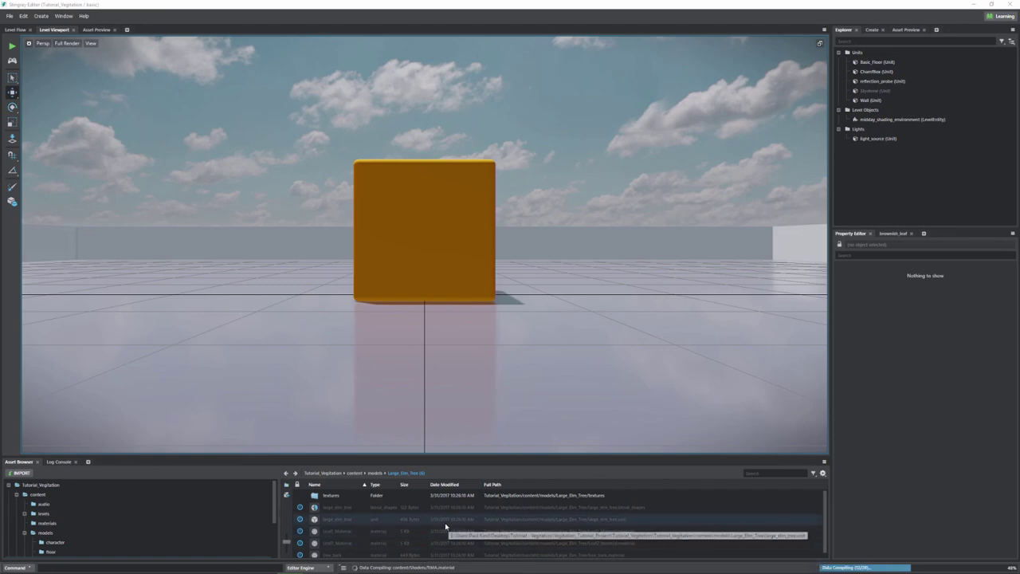
Open the Leaves1_basecolor texture from the imported tree's textures folder in the Texture Manager
double_click(334, 495)
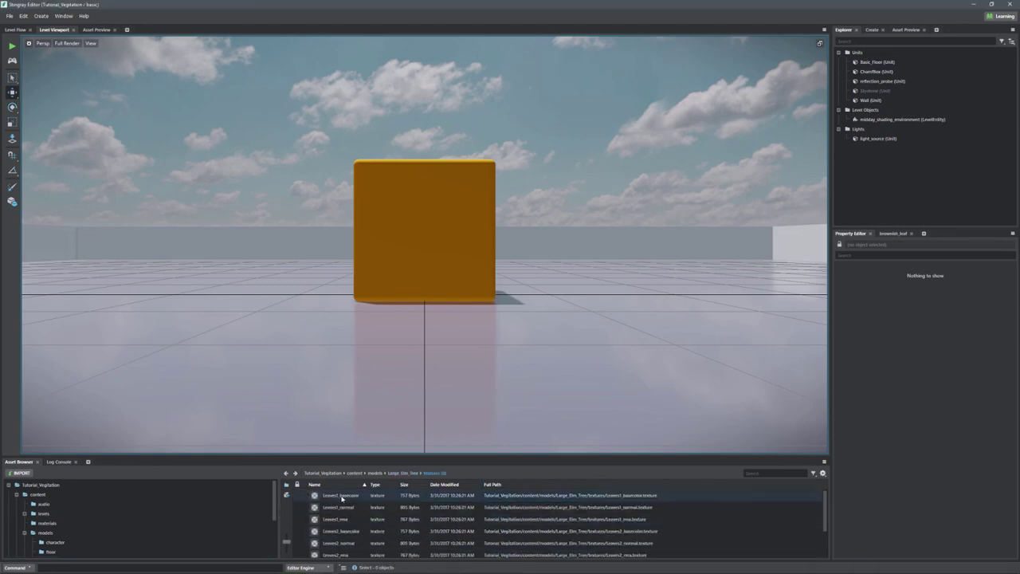
click(344, 500)
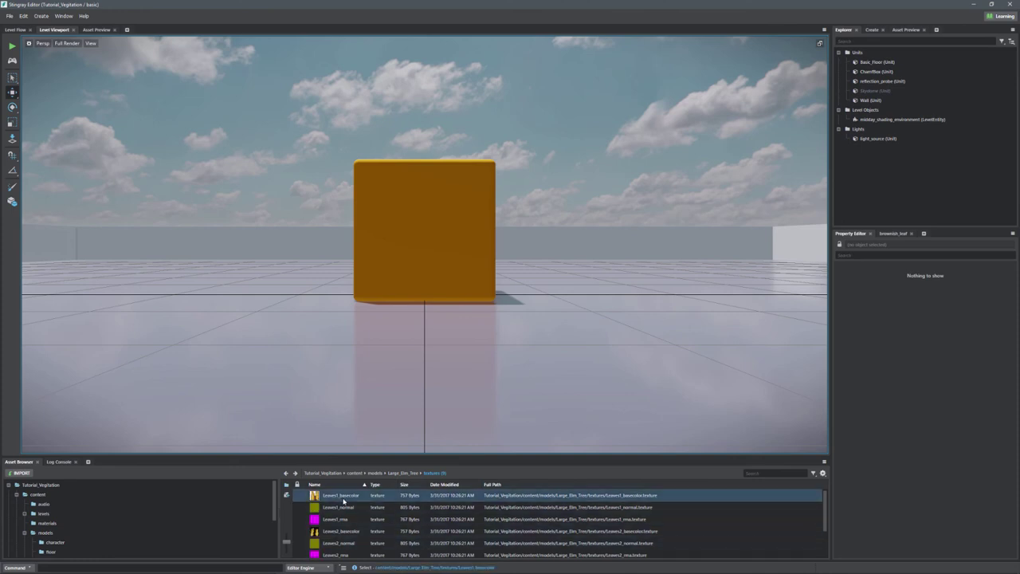
ctrl+click(340, 519)
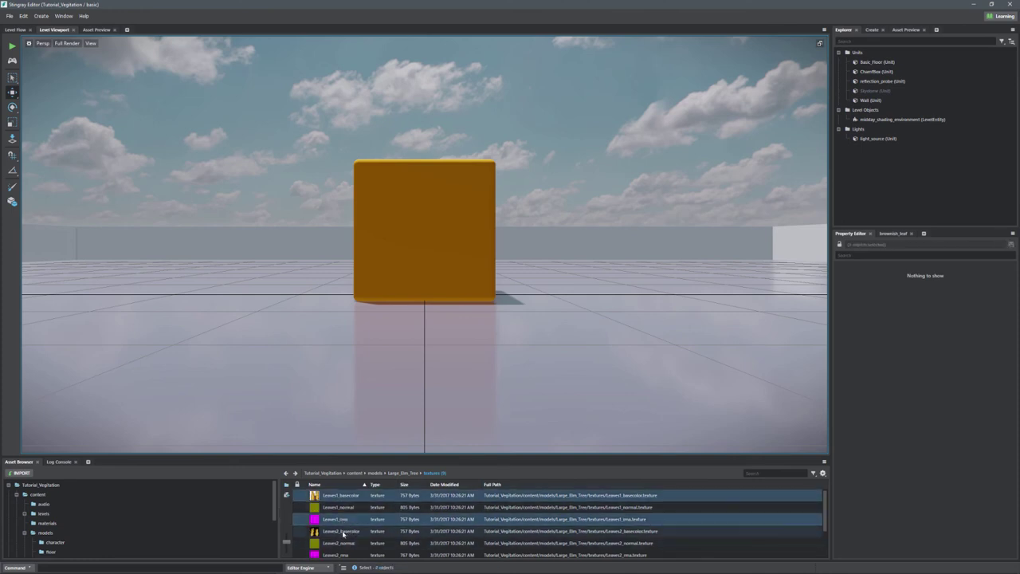
ctrl+click(344, 531)
ctrl+click(346, 555)
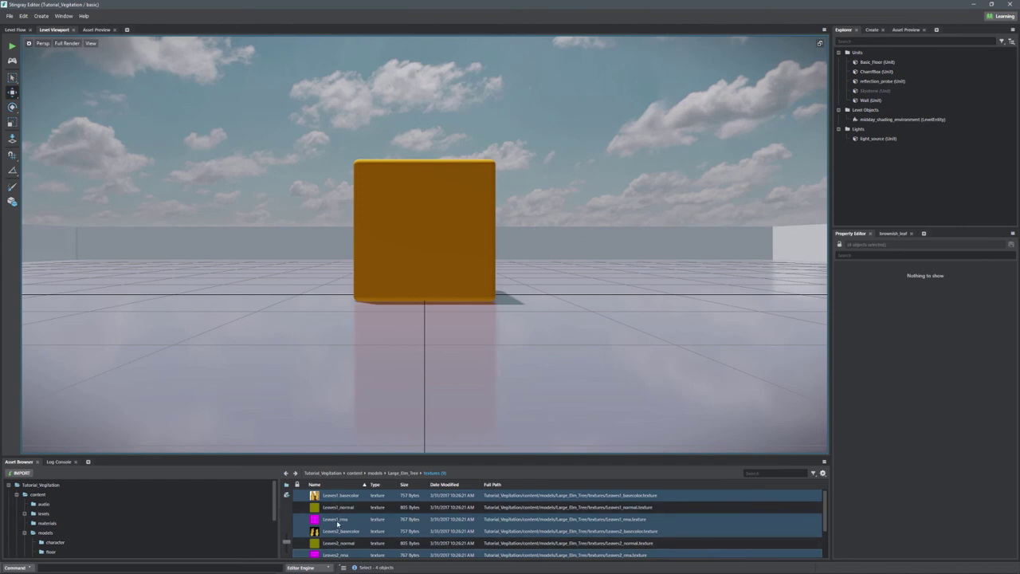
double_click(344, 497)
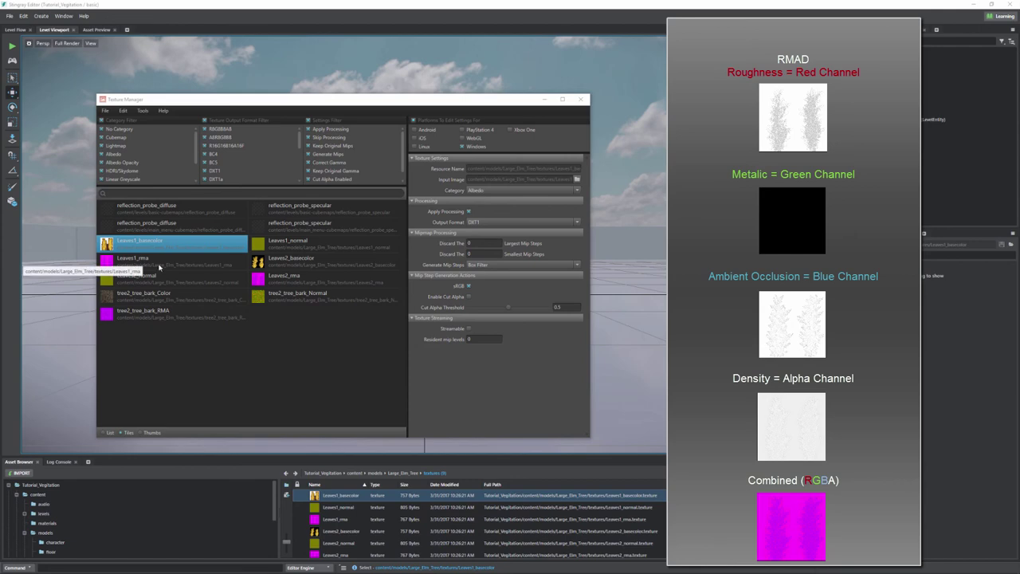
Set the output format of the Leaves1 and Leaves2 basecolor and rma textures to DXT5
ctrl+click(171, 260)
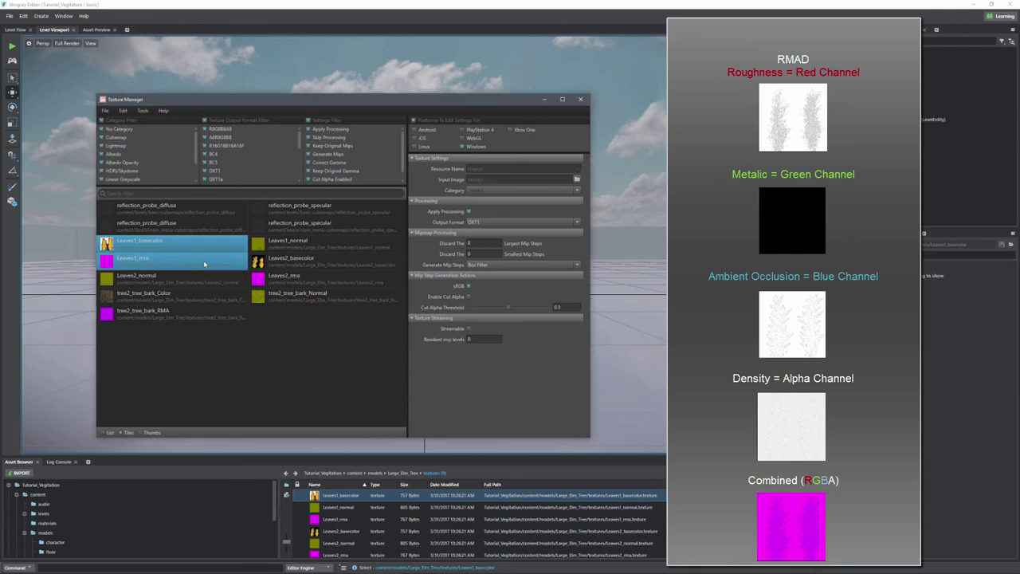
ctrl+click(296, 263)
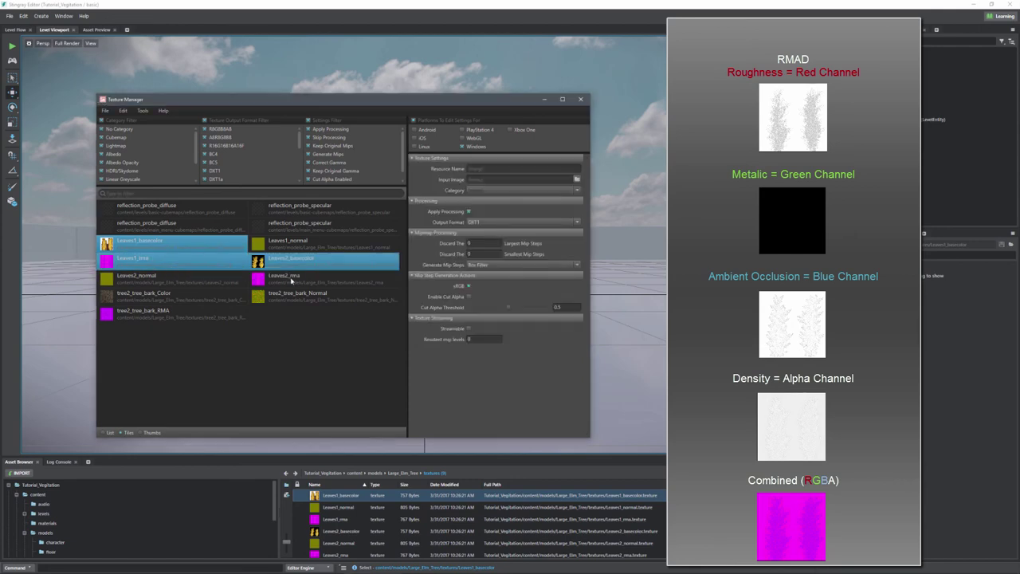
ctrl+click(291, 279)
click(484, 223)
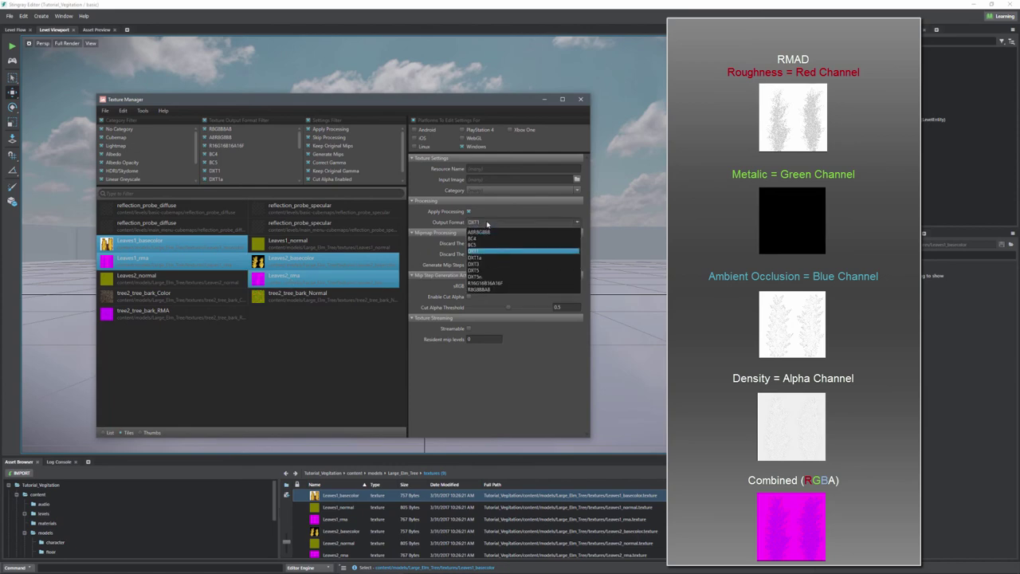
click(477, 272)
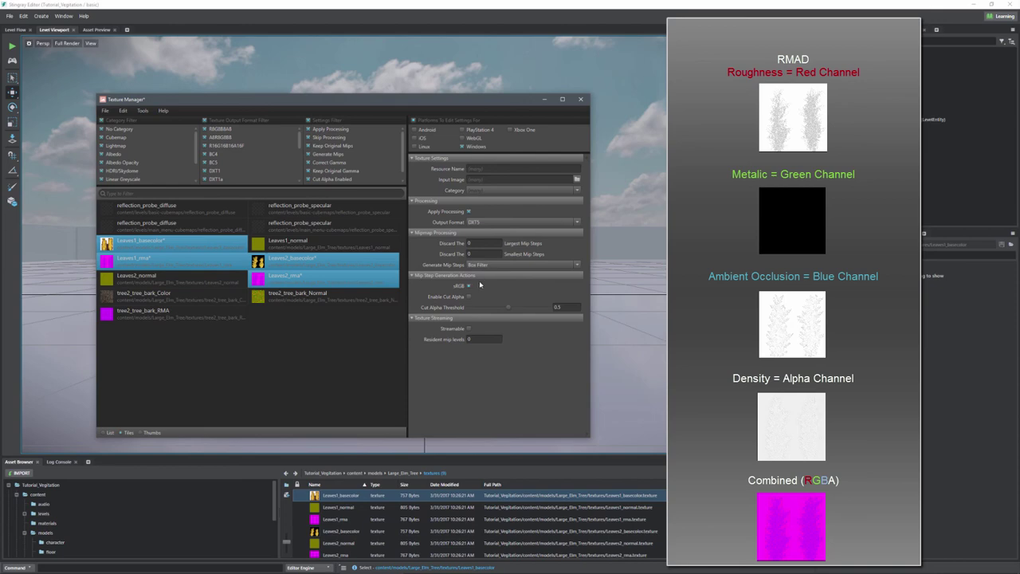
Save and refresh all textures, and close the Texture Manager
click(104, 110)
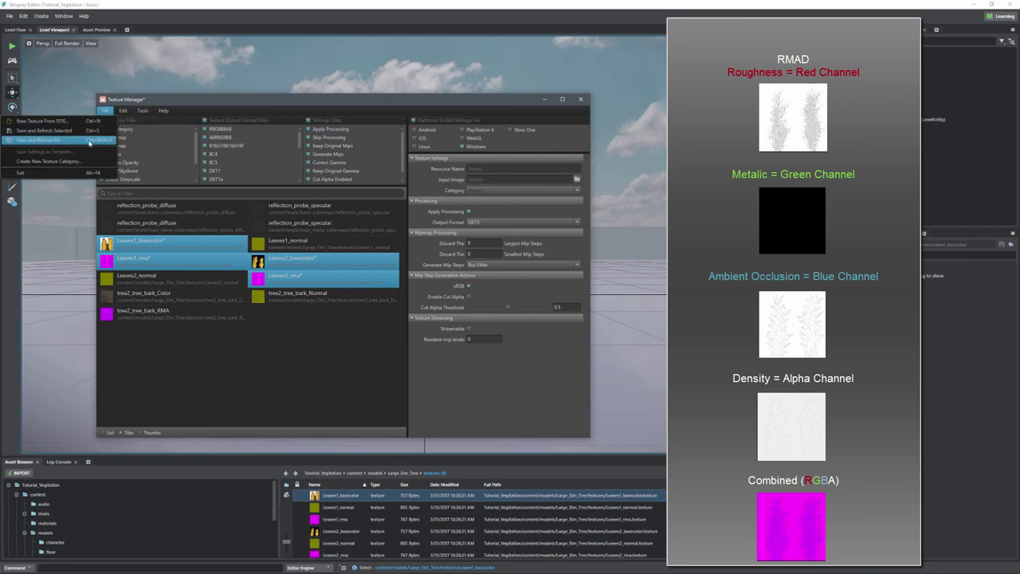
click(89, 141)
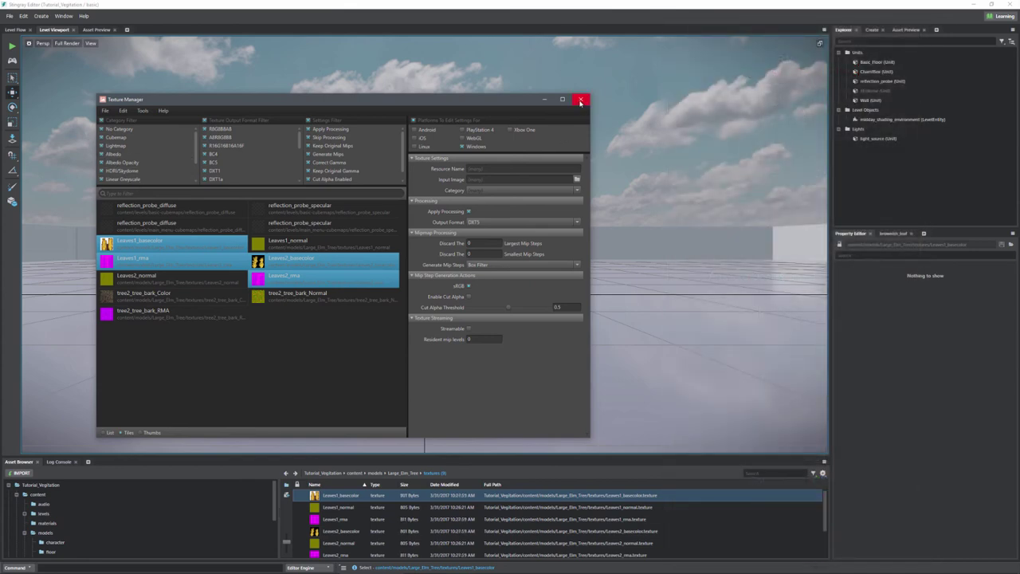
click(580, 99)
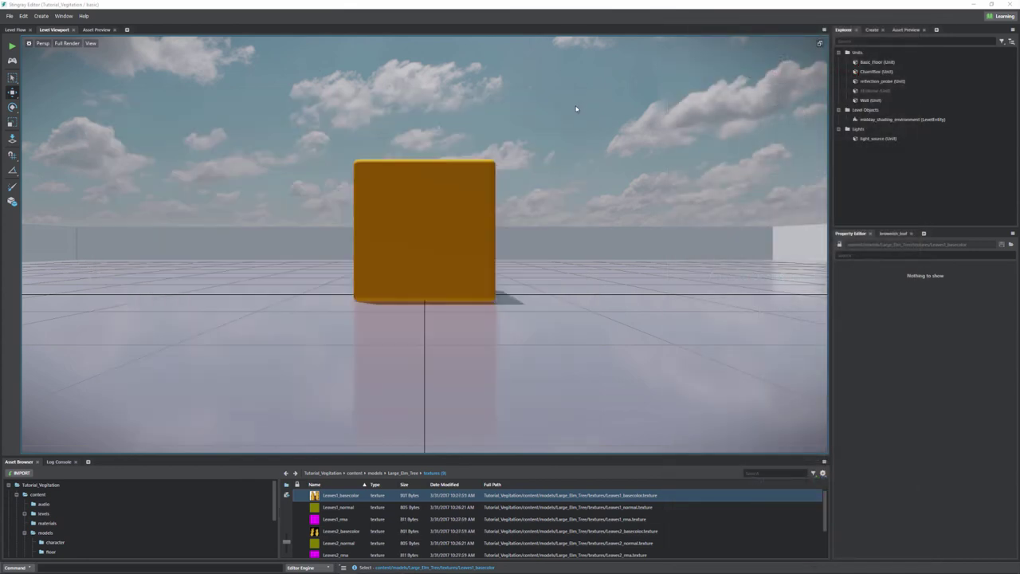
Place the large_elm_tree unit from the Large_Elm_Tree folder in the level, on the floor beside the yellow box
click(403, 473)
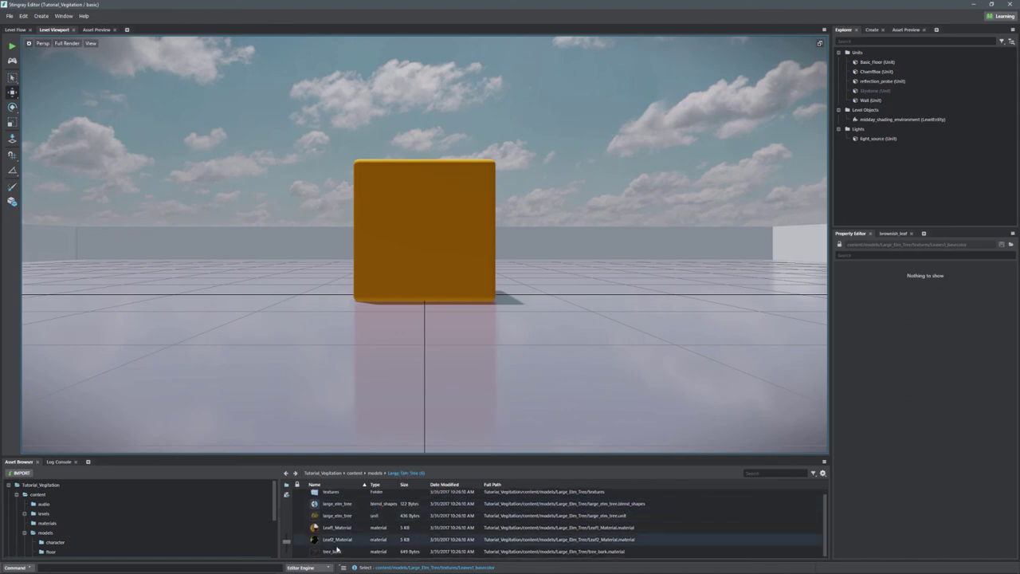
click(337, 516)
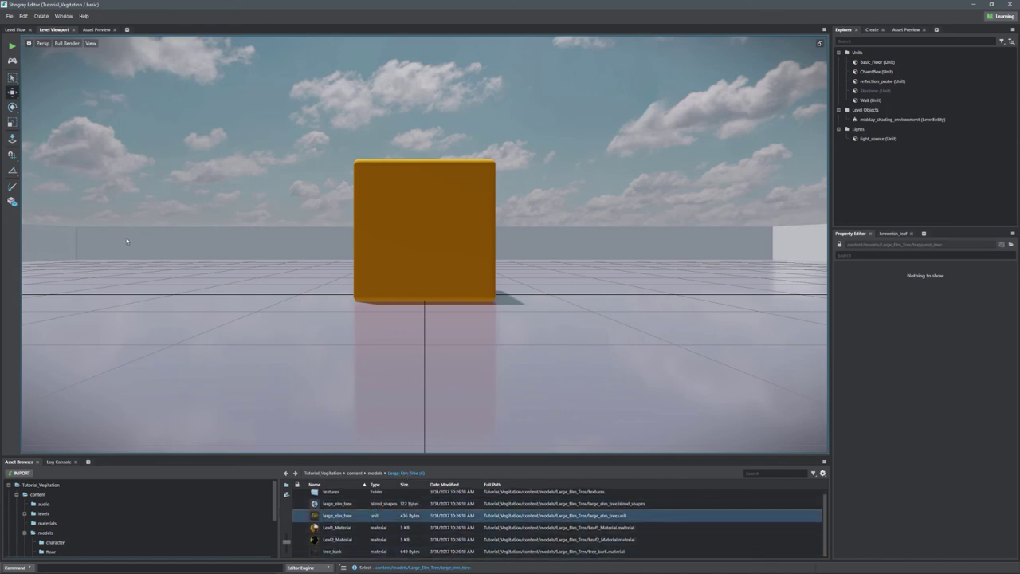
drag(357, 514, 585, 294)
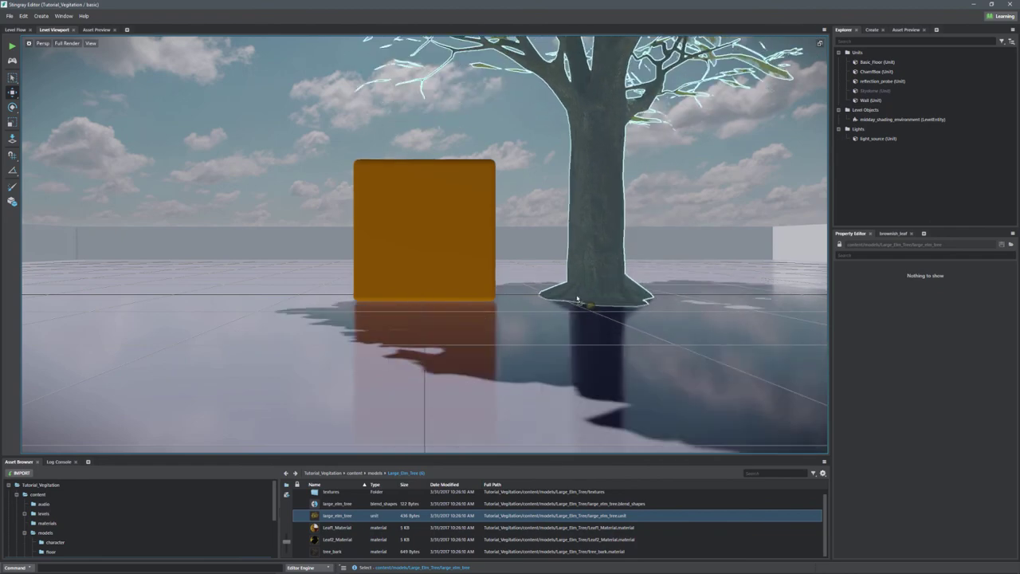
Delete the yellow box from the level and set the large elm tree's X, Y and Z translation to 0
click(408, 195)
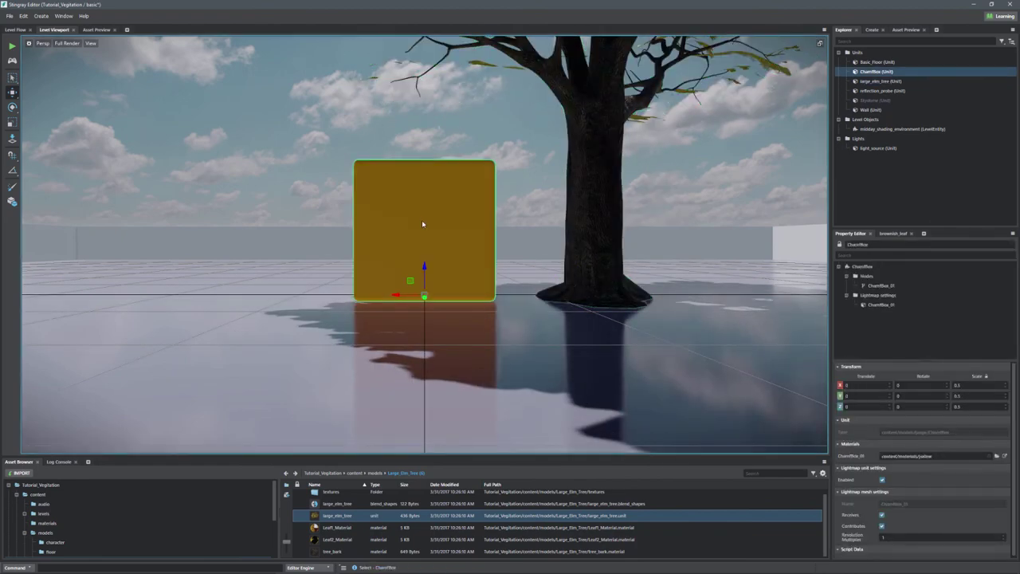
key(Delete)
click(594, 200)
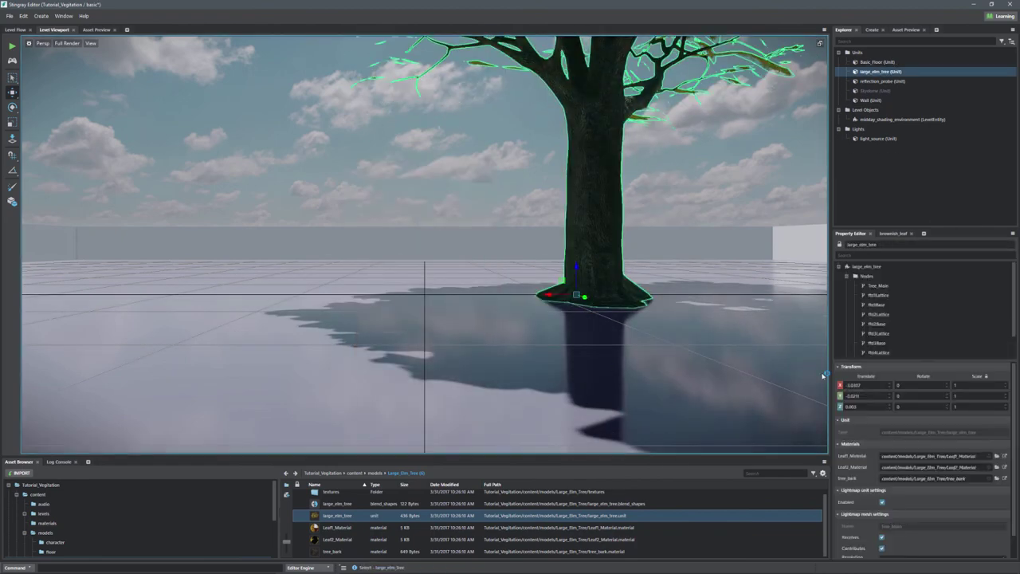
click(870, 386)
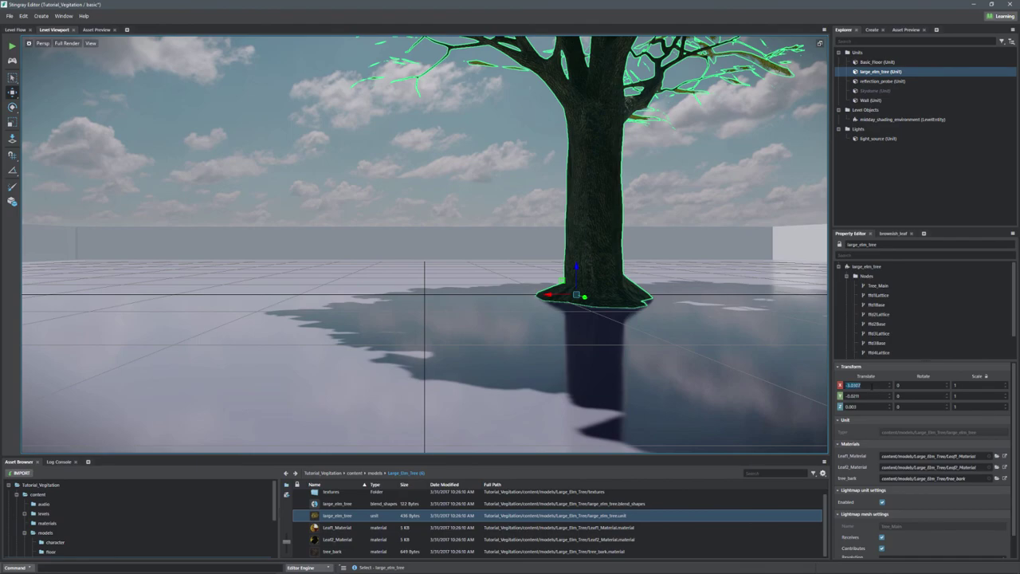
text(0)
key(Tab)
text(0)
key(Tab)
text(0)
key(Tab)
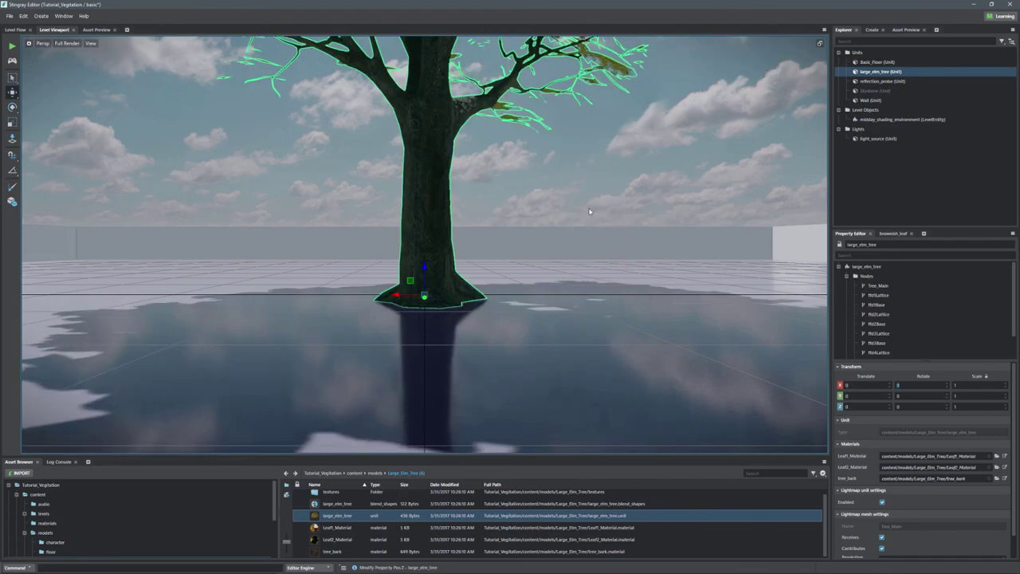
Hide the reflection probe inside the tree's crown and clear the selection
scroll(590, 212, down, 3)
alt+drag(590, 212, 447, 191)
scroll(426, 243, up, 5)
click(408, 188)
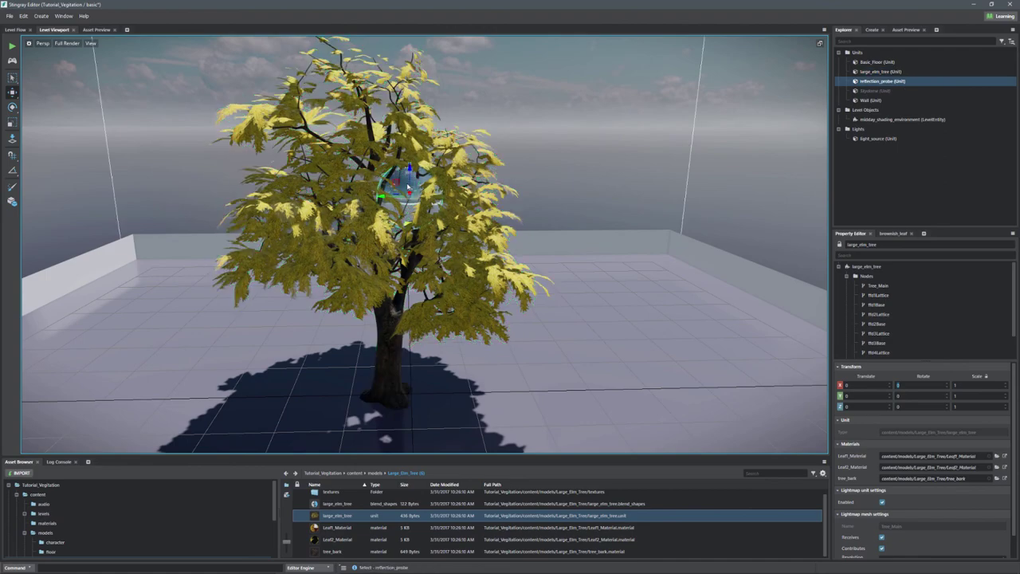
key(h)
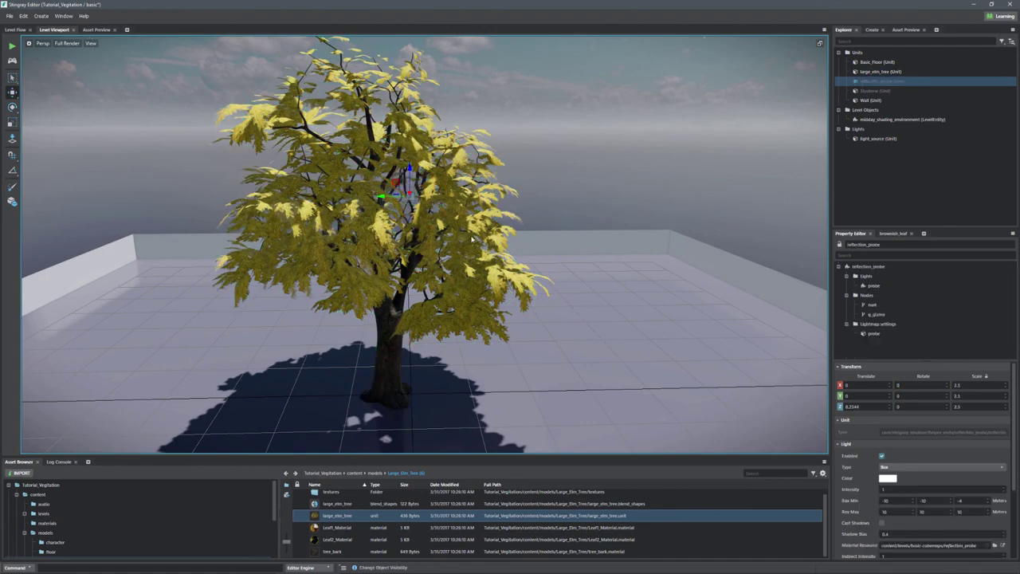
alt+drag(500, 247, 365, 43)
key(Escape)
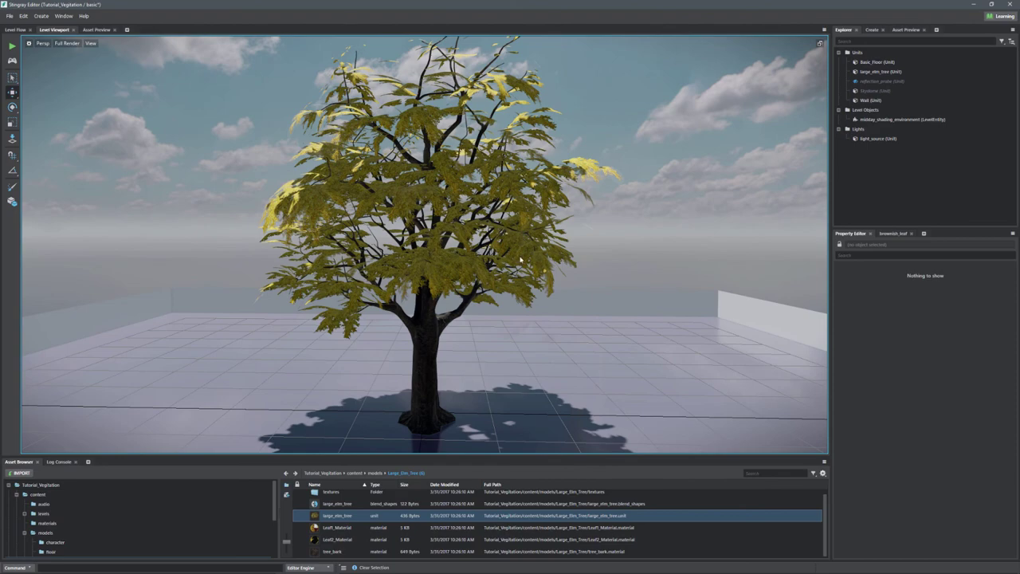
alt+drag(504, 265, 367, 187)
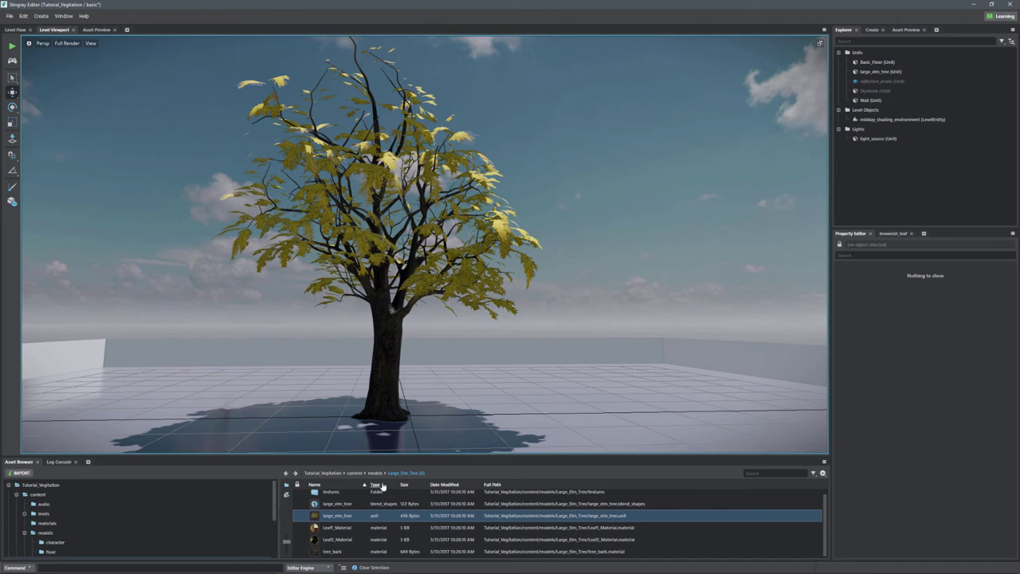
Create an empty material named Vegitation_RMAD in the project's content/Shaders folder
click(355, 474)
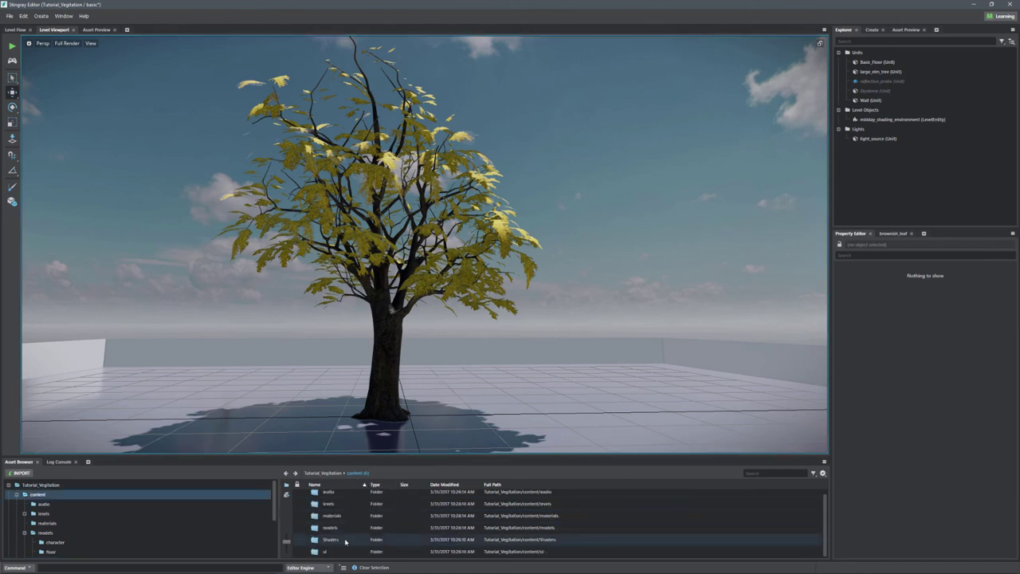
double_click(337, 540)
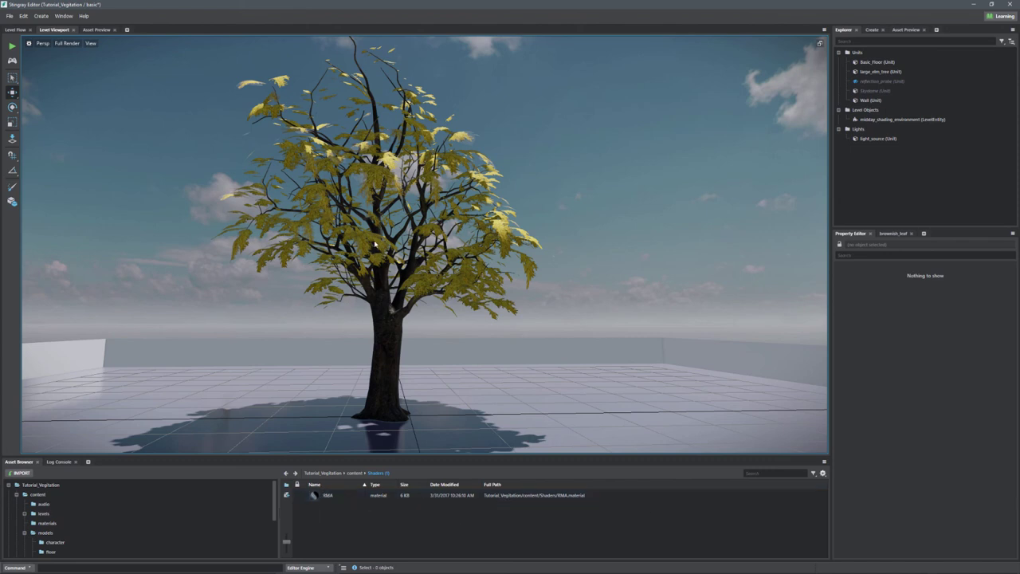
right_click(313, 520)
mouse_move(343, 554)
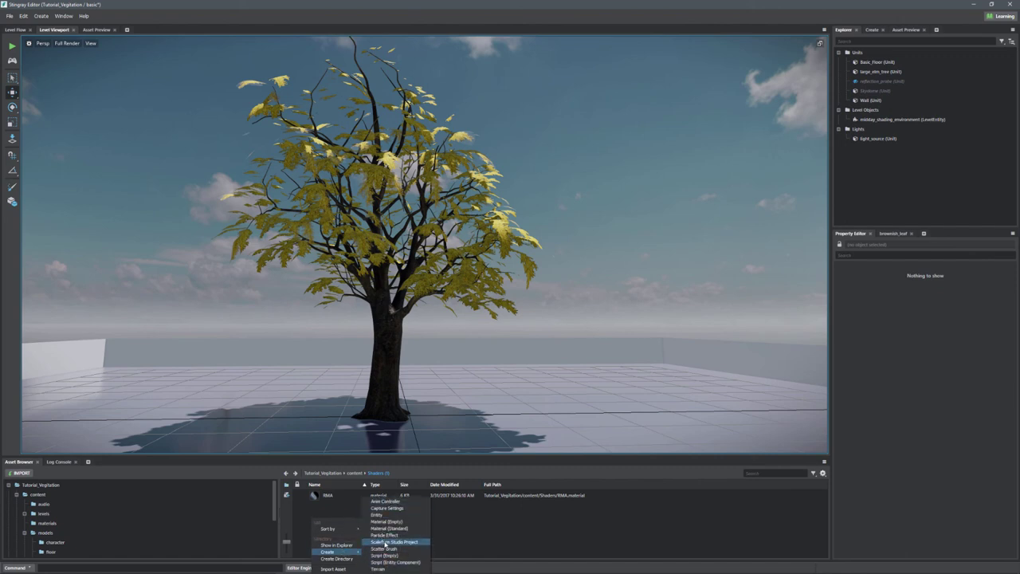
click(384, 521)
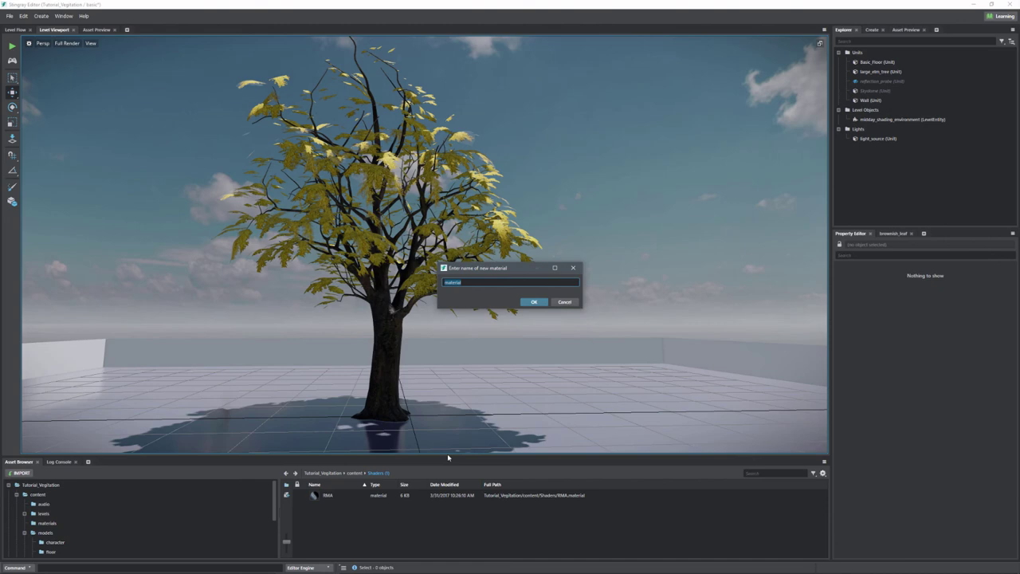
text(Vegitation_RMAO)
key(Return)
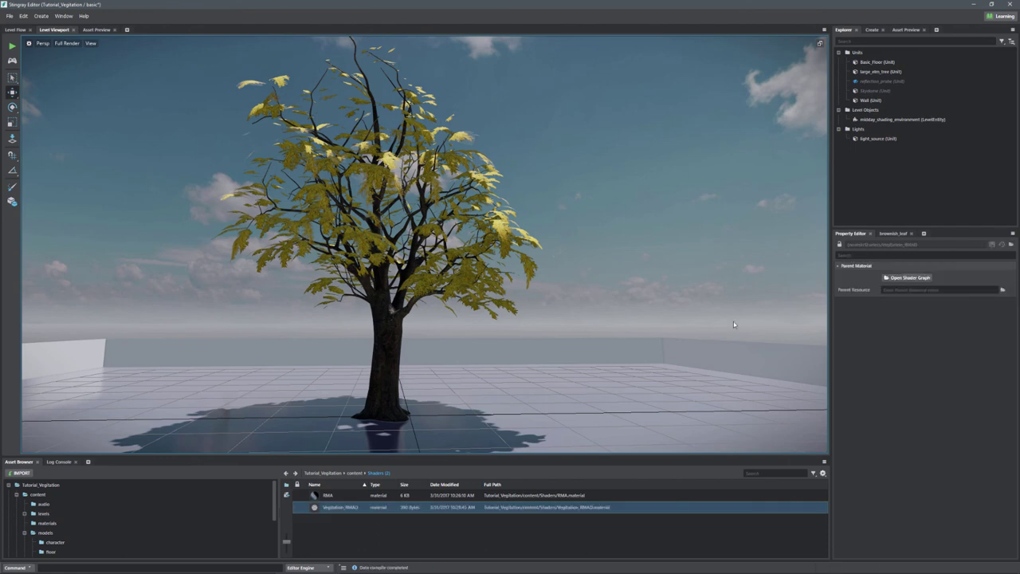
Open the new material's shader graph and replace its Standard Base node with a newly added Standard Base output node
click(909, 277)
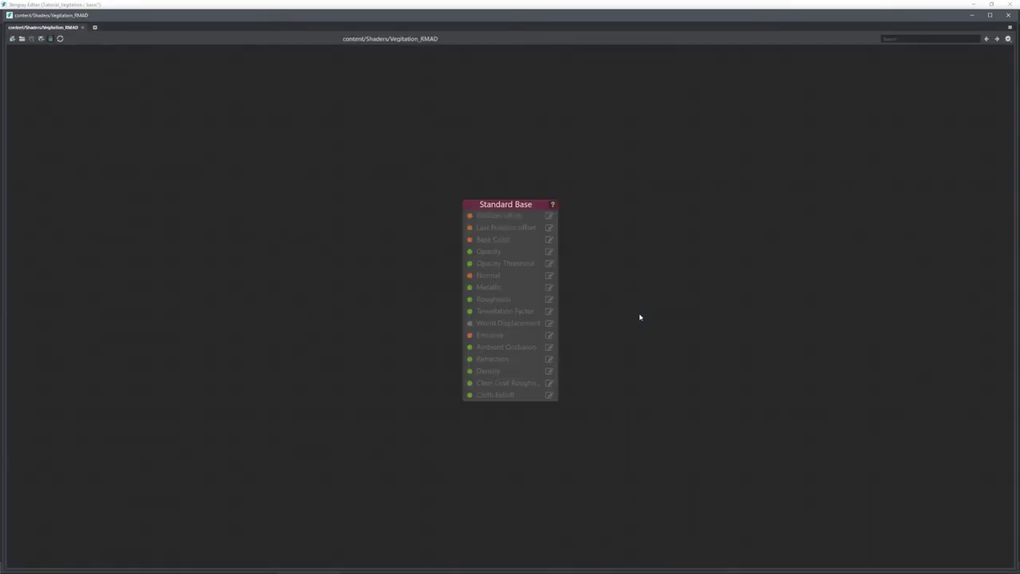
click(469, 204)
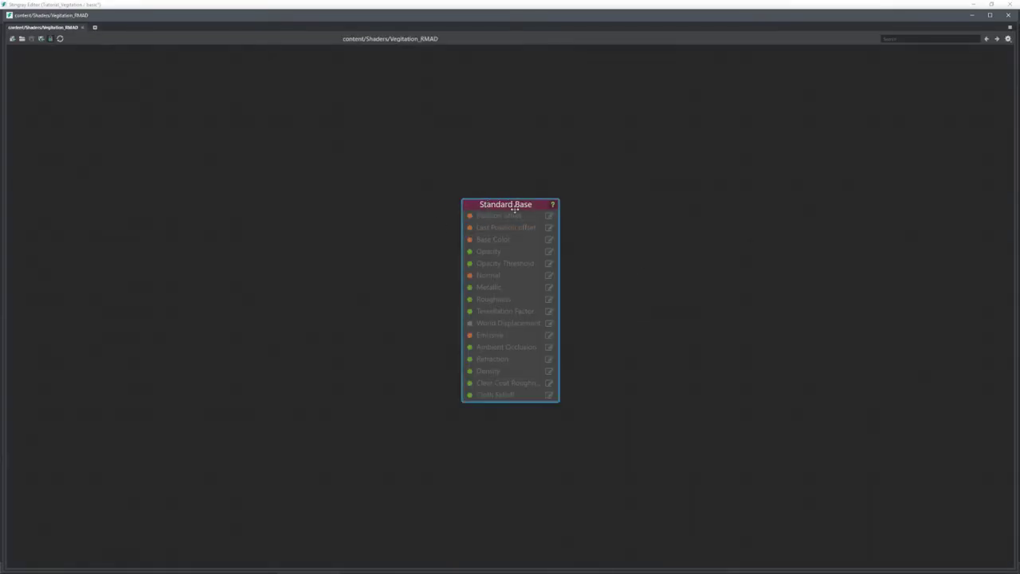
key(Delete)
right_click(496, 207)
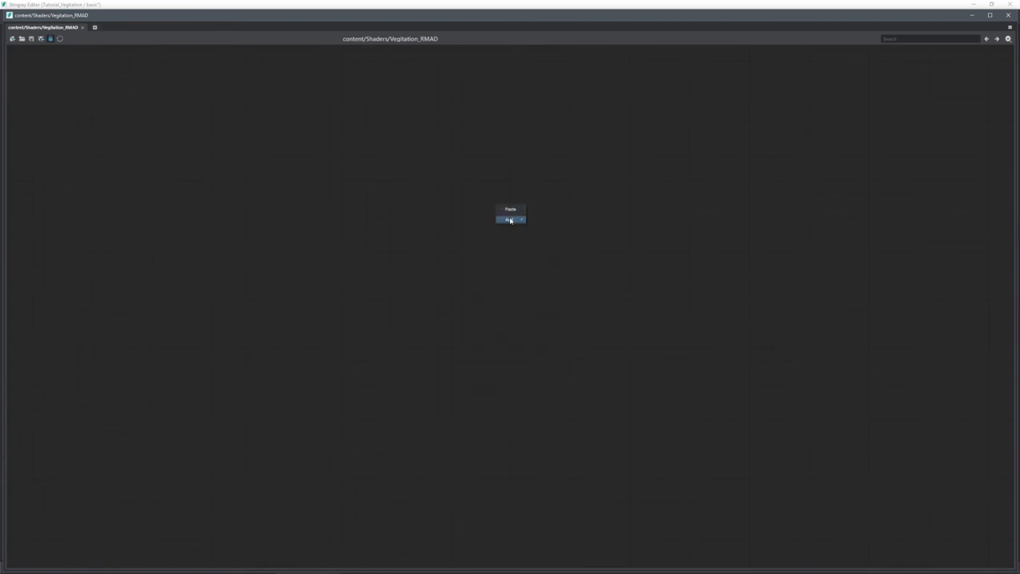
mouse_move(510, 219)
mouse_move(548, 290)
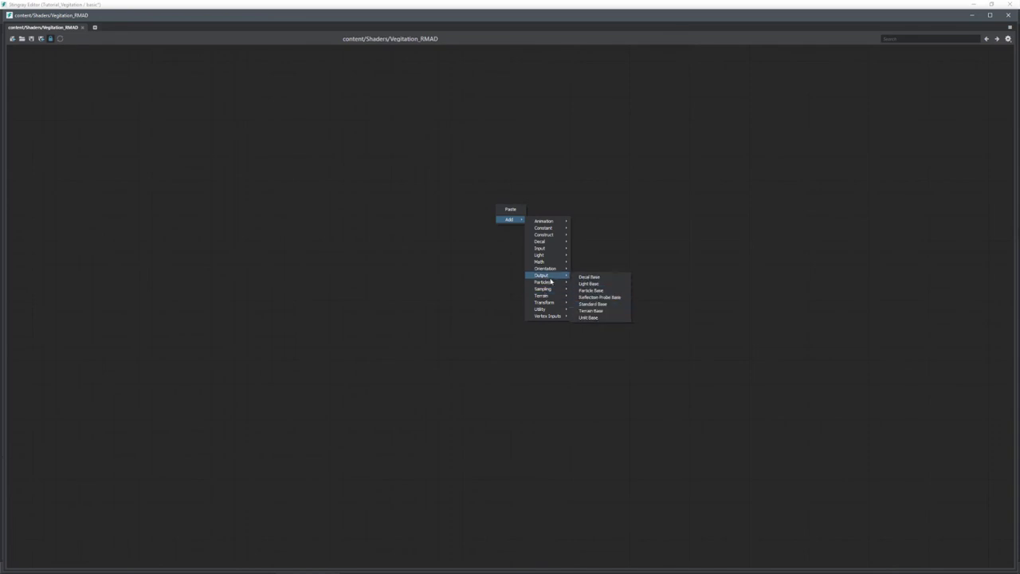
click(589, 306)
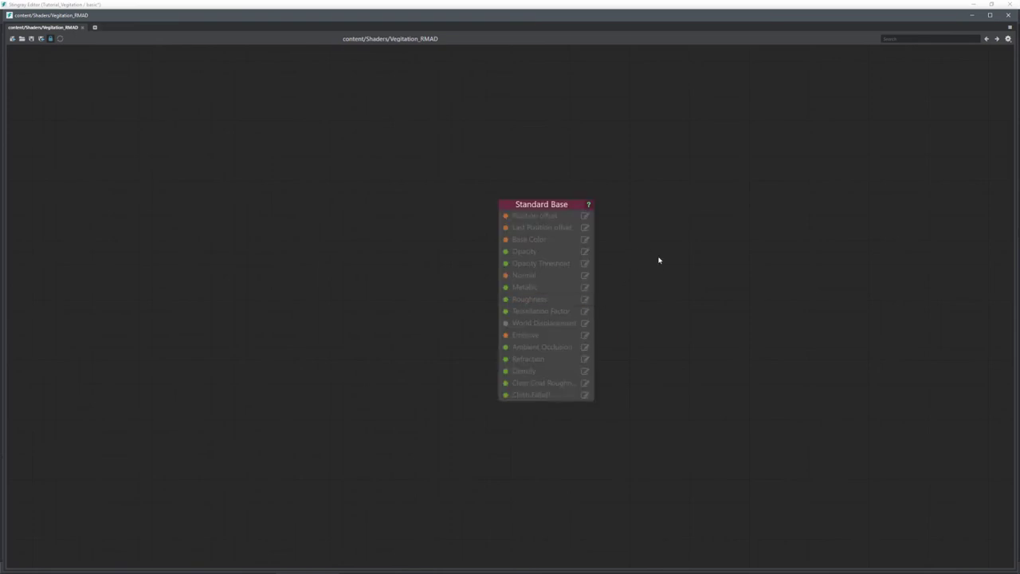
Add a Vegetation Animation node above the Standard Base node and connect its XYZ output to Position offset
middle_drag(353, 259, 454, 279)
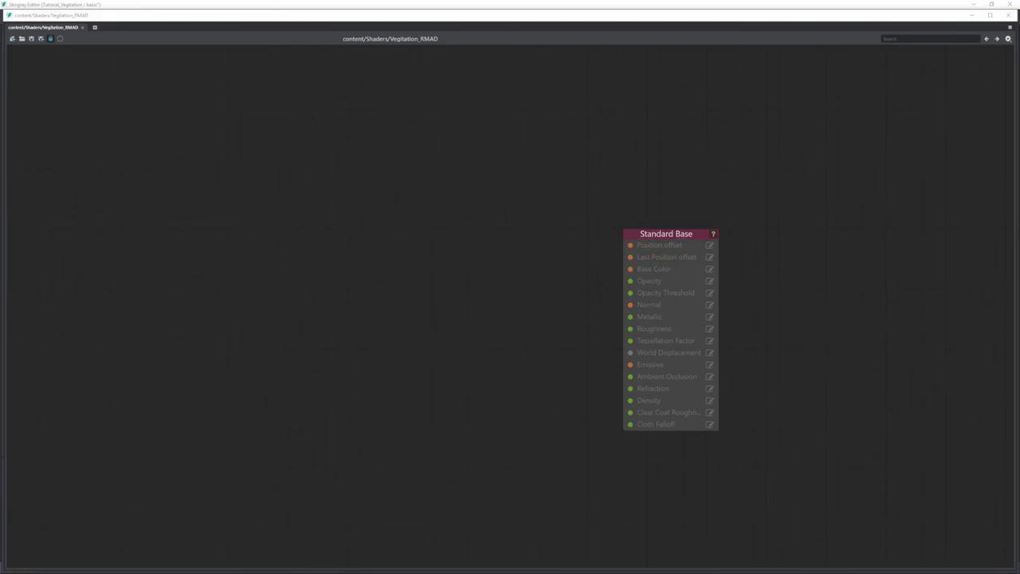
right_click(451, 145)
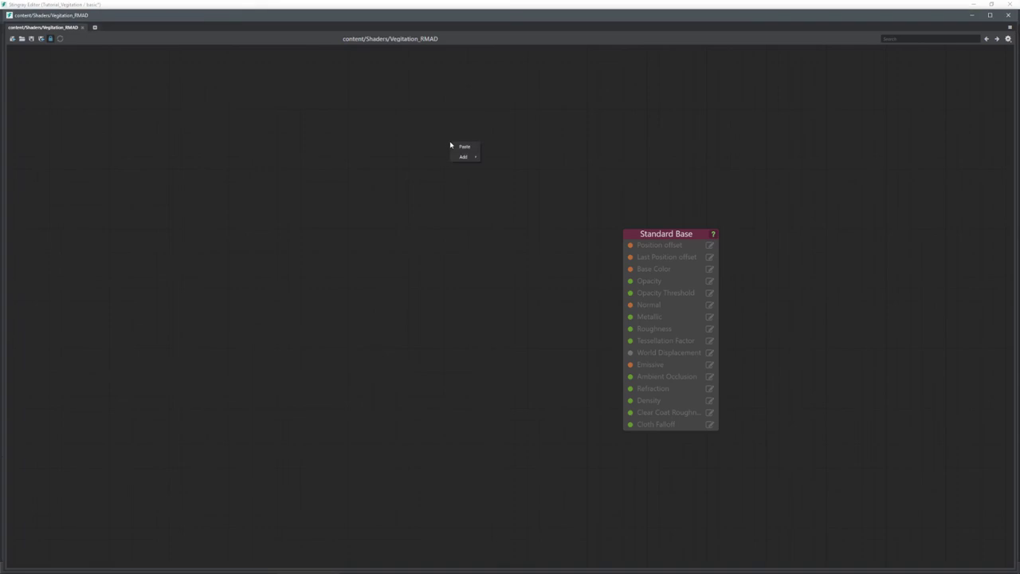
mouse_move(463, 157)
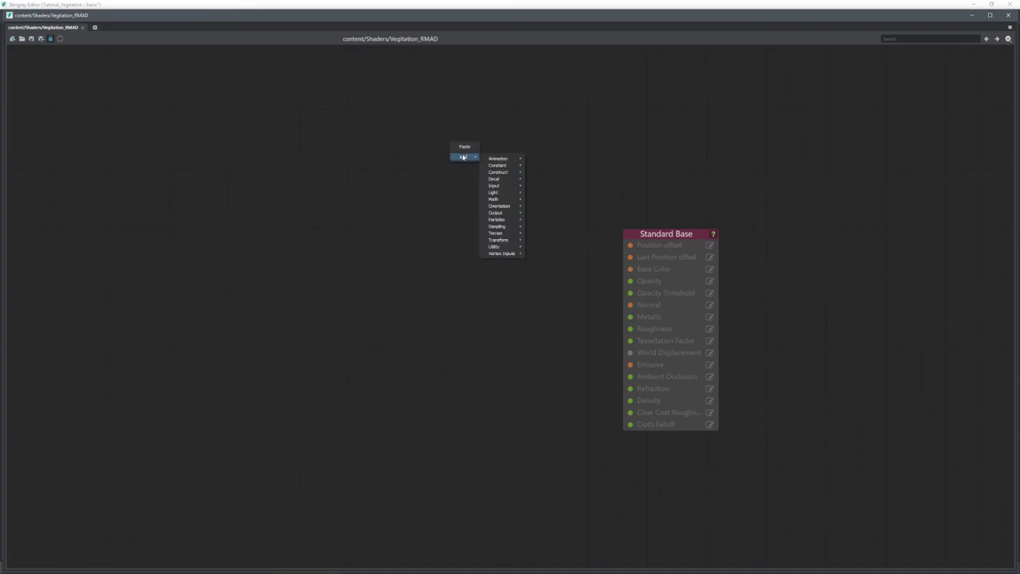
mouse_move(506, 160)
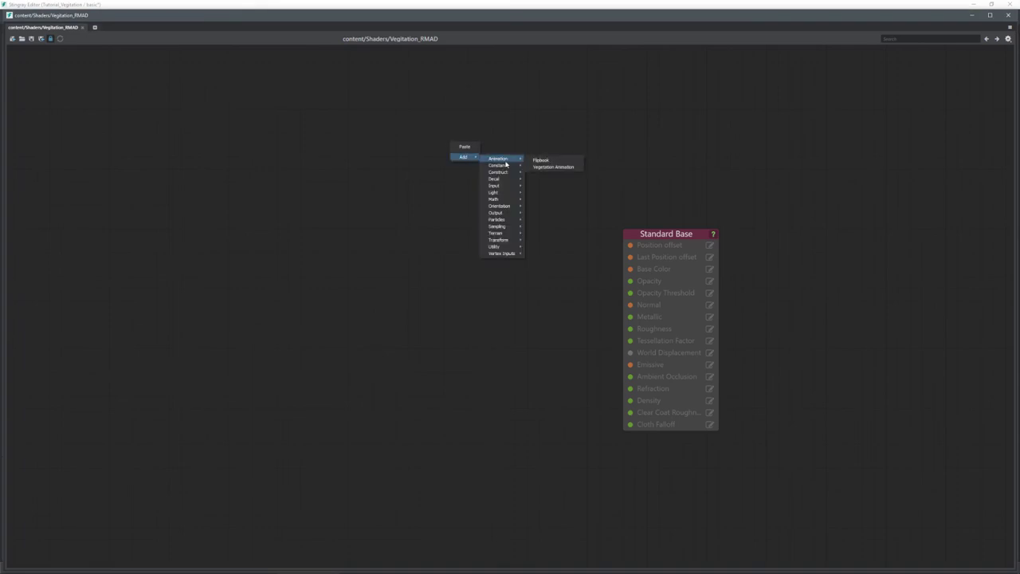
click(563, 168)
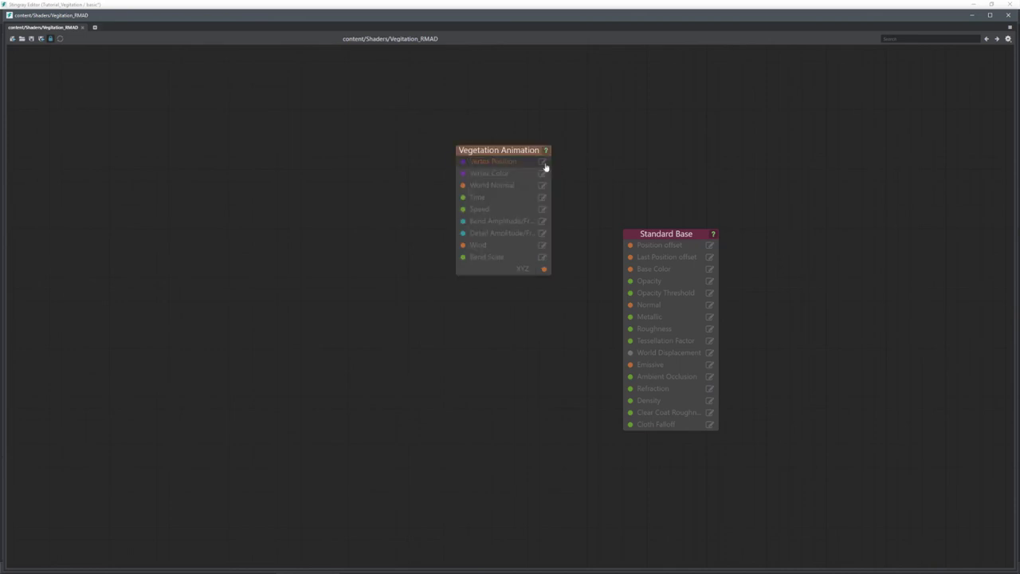
drag(518, 145, 541, 108)
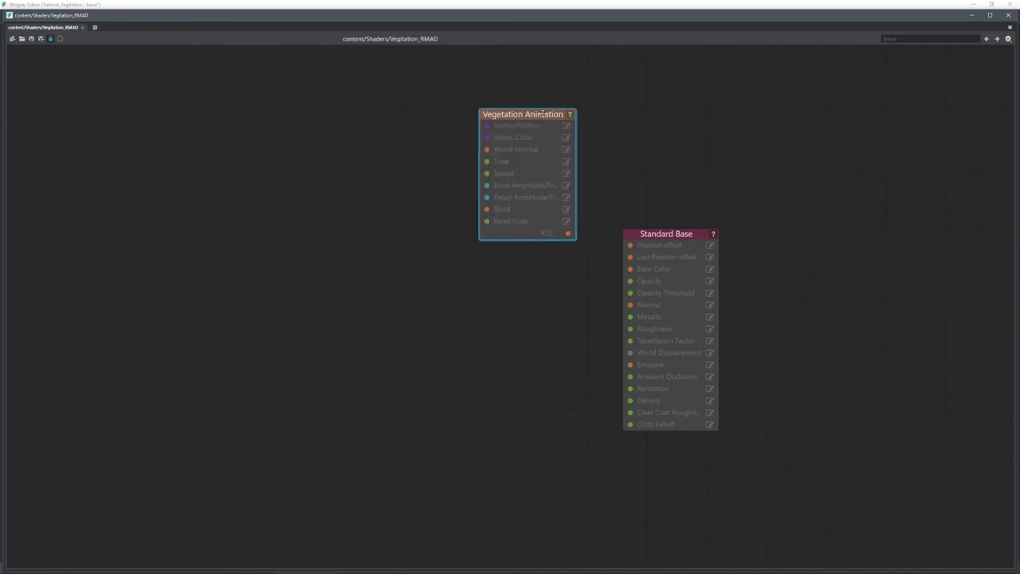
drag(568, 232, 639, 244)
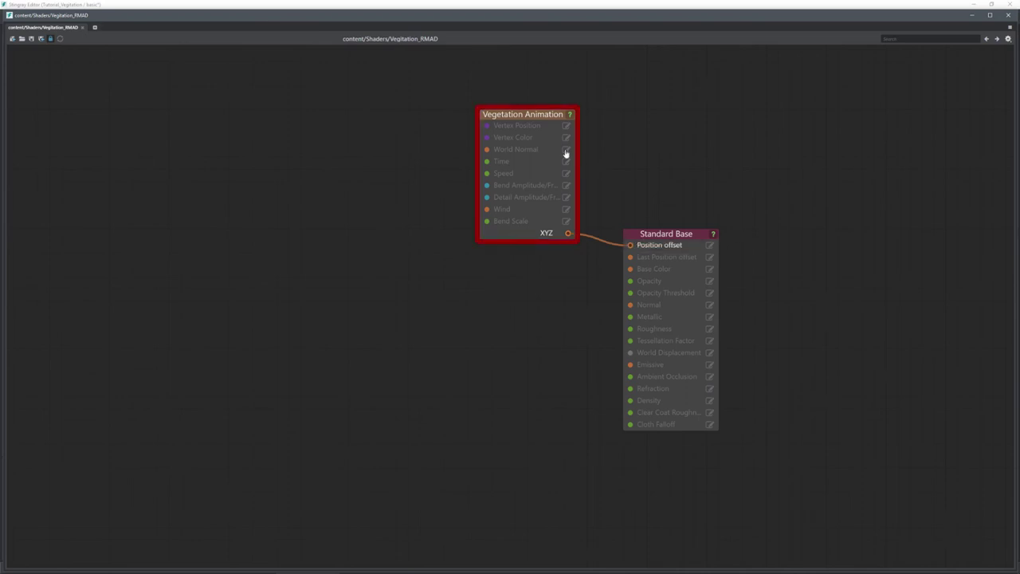
drag(545, 120, 557, 131)
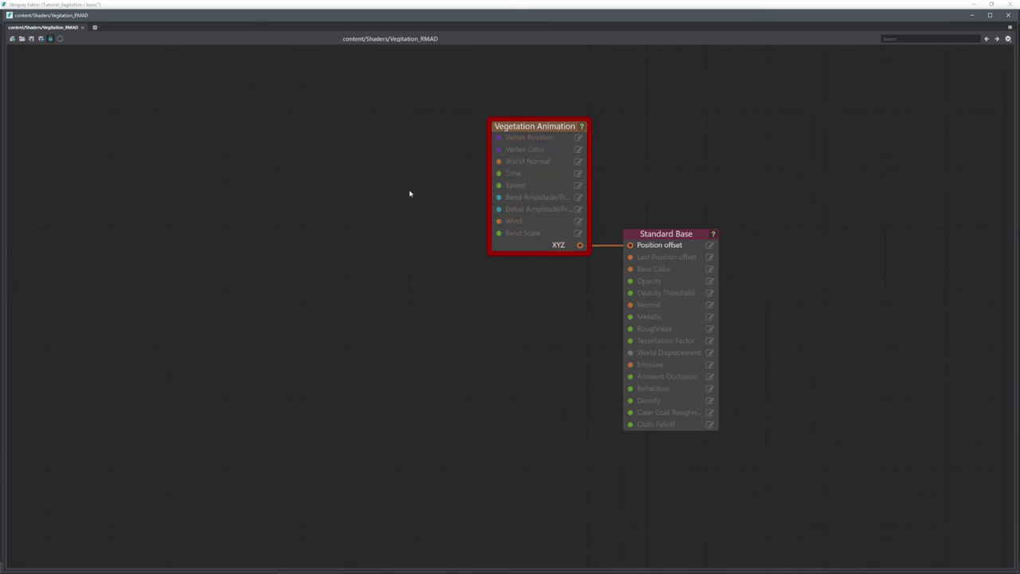
Add a Color0 vertex input node beside the Vegetation Animation node
middle_drag(403, 157, 476, 235)
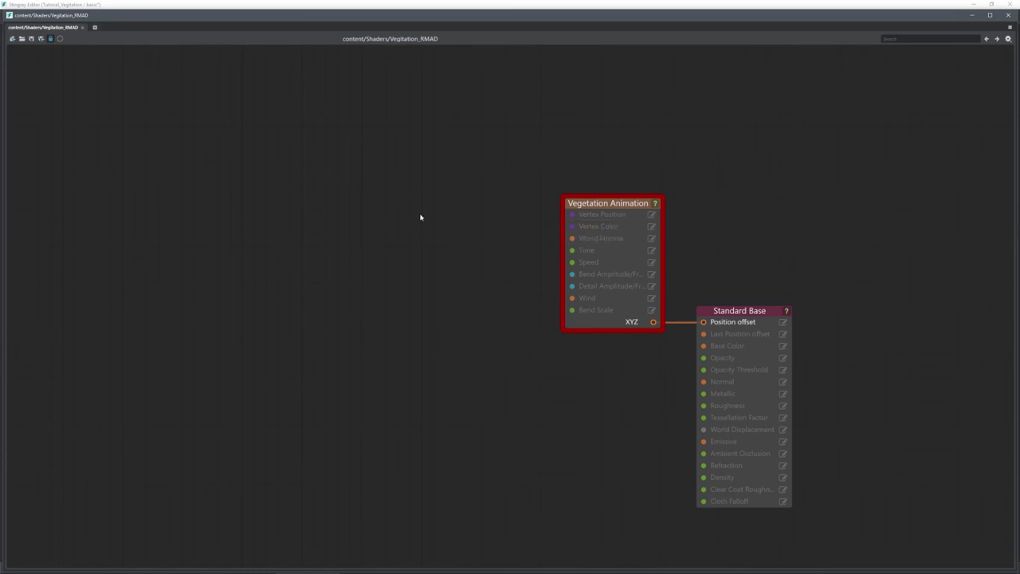
right_click(360, 203)
mouse_move(374, 217)
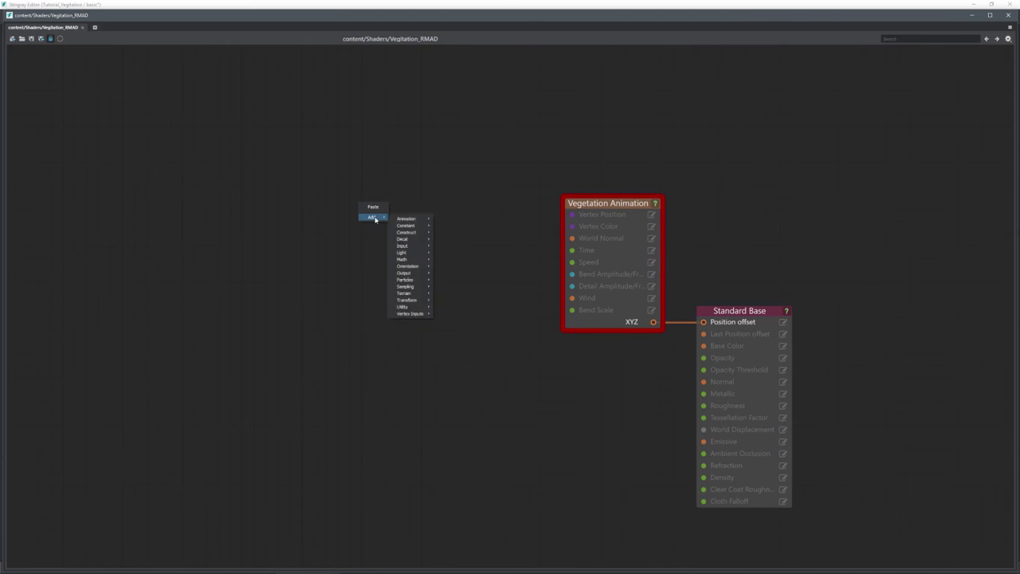
mouse_move(418, 314)
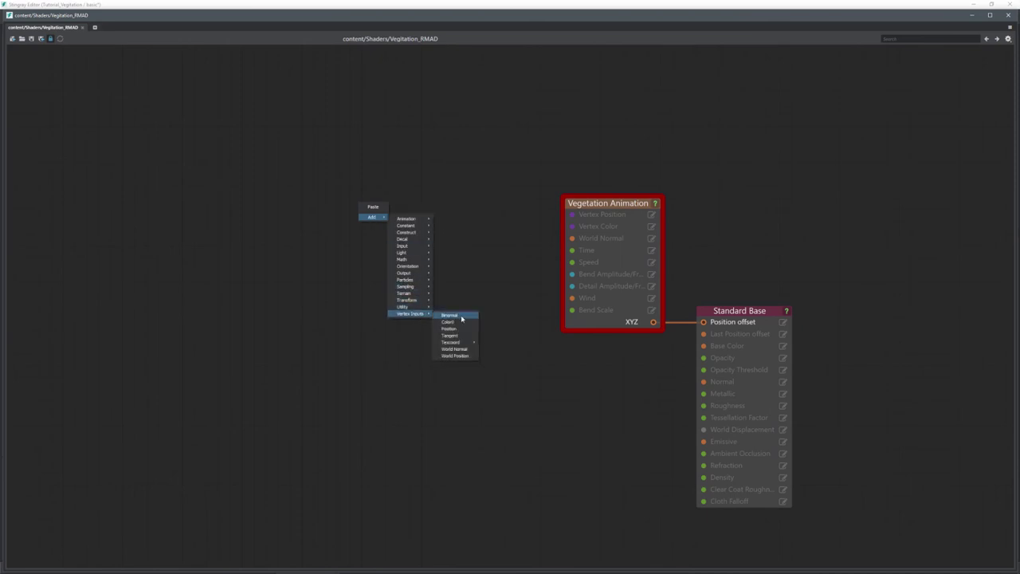
click(453, 321)
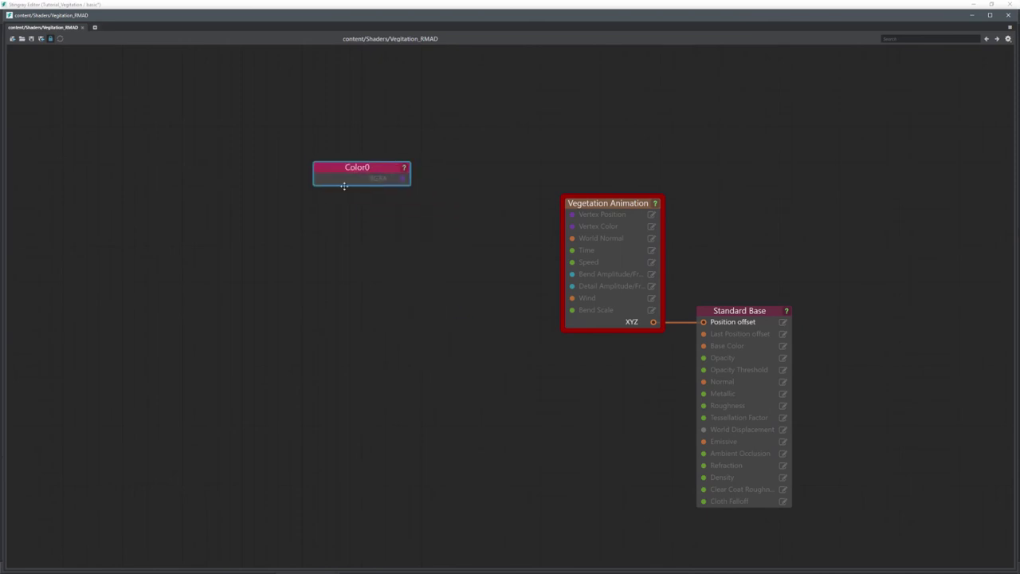